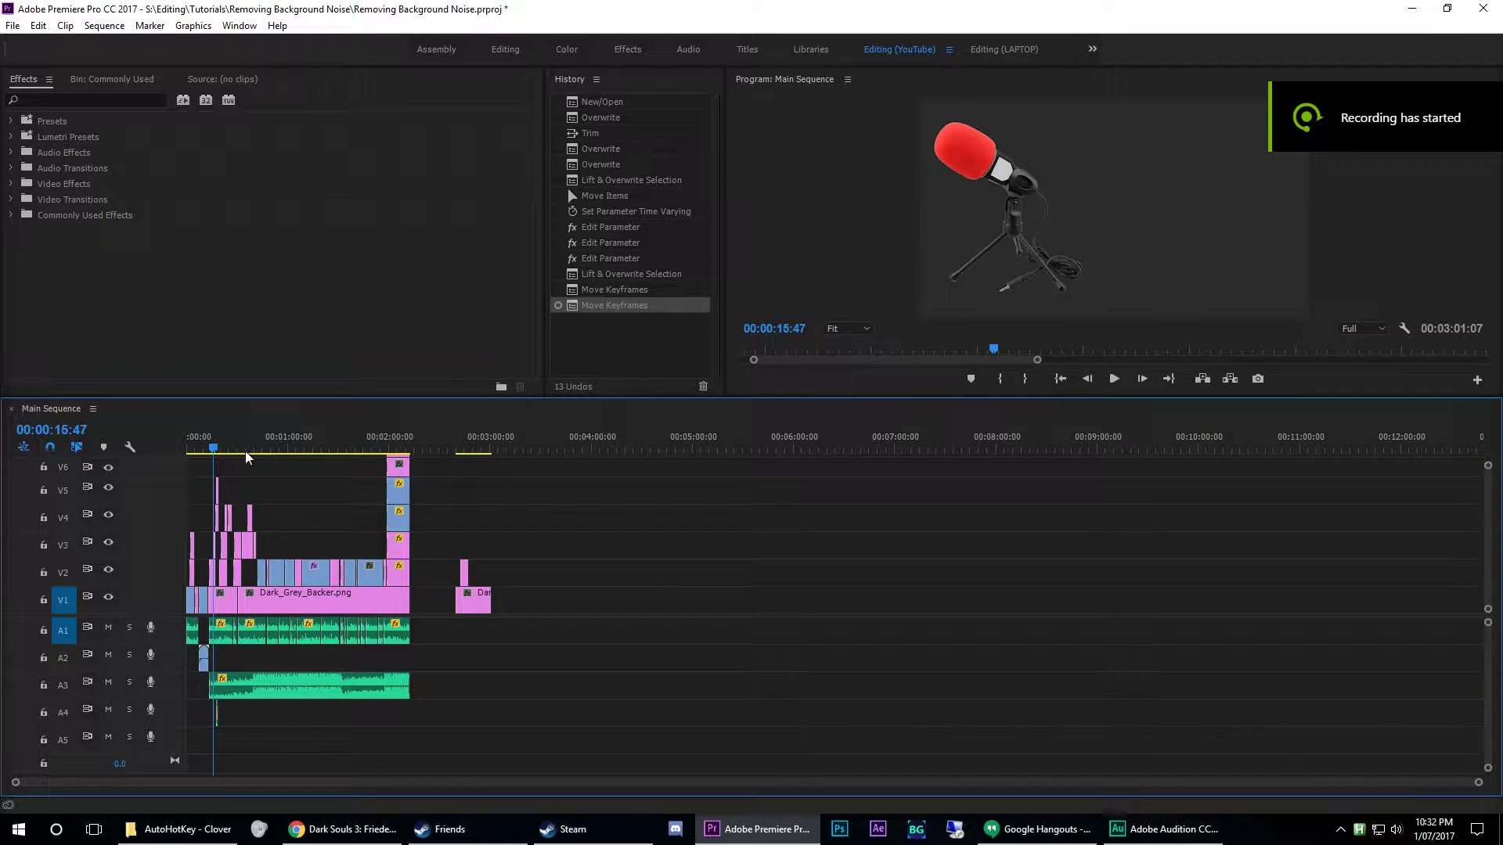
Zoom the timeline in and play the end of the sequence, then stop
key(=)
key(=)
key(=)
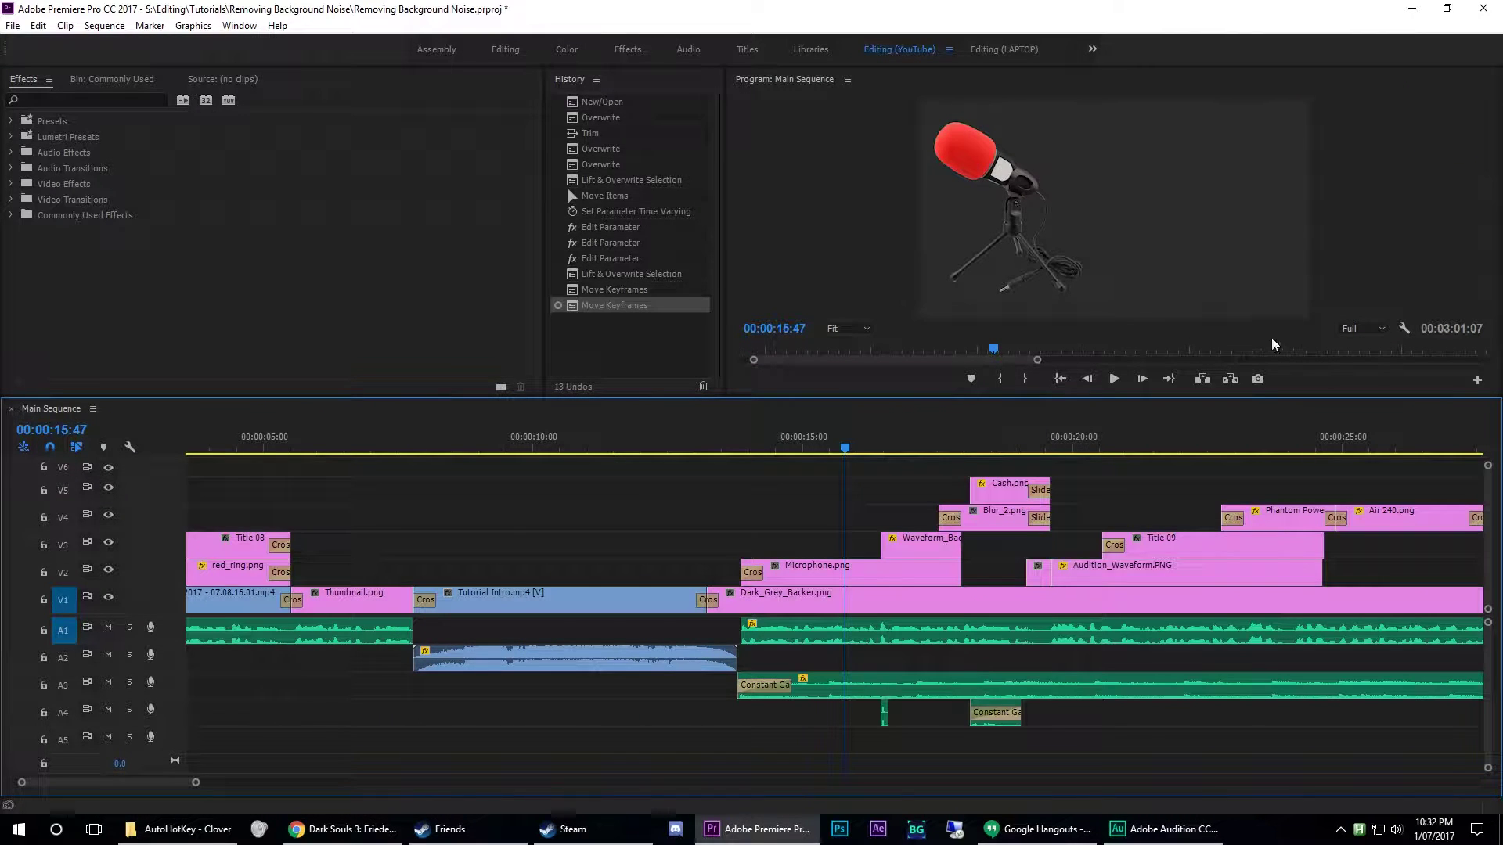
key(space)
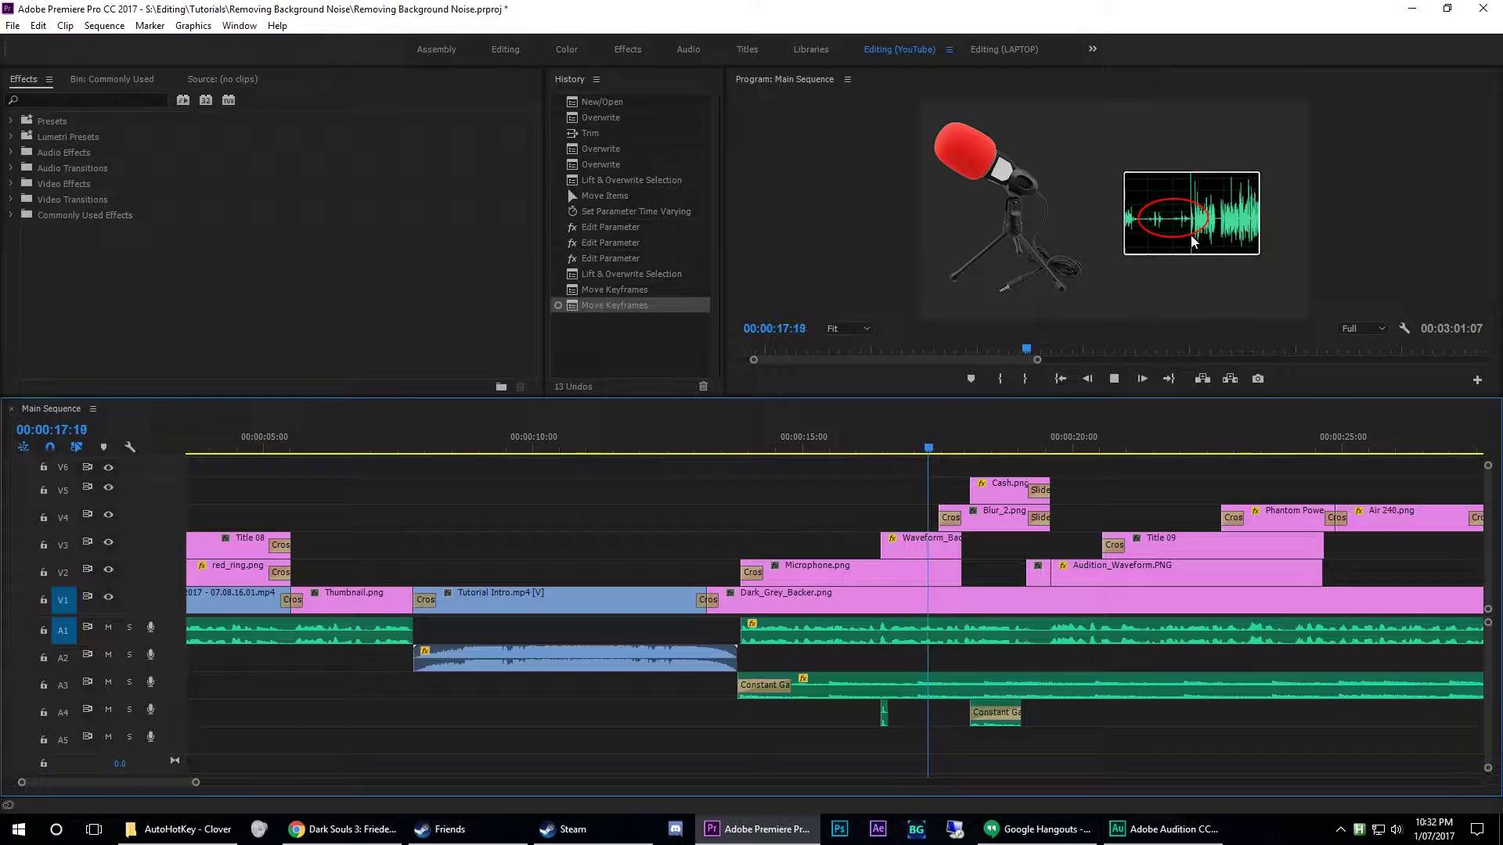
key(space)
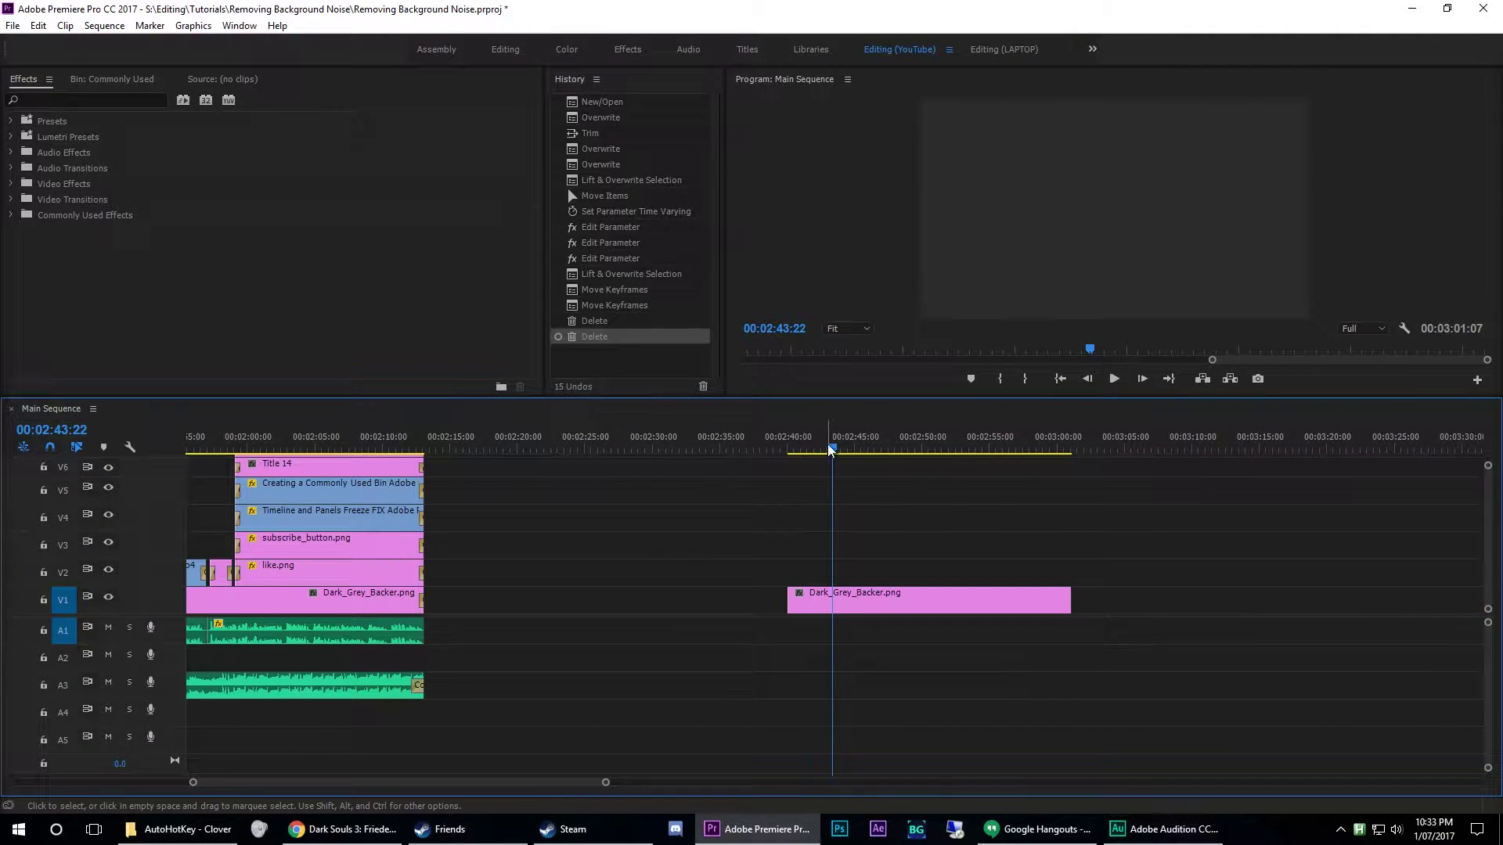
Place like.png from the Commonly Used bin on V2 above the end Dark_Grey_Backer.png clip
mouse_move(831, 450)
mouse_down()
mouse_move(853, 450)
mouse_move(825, 451)
mouse_up()
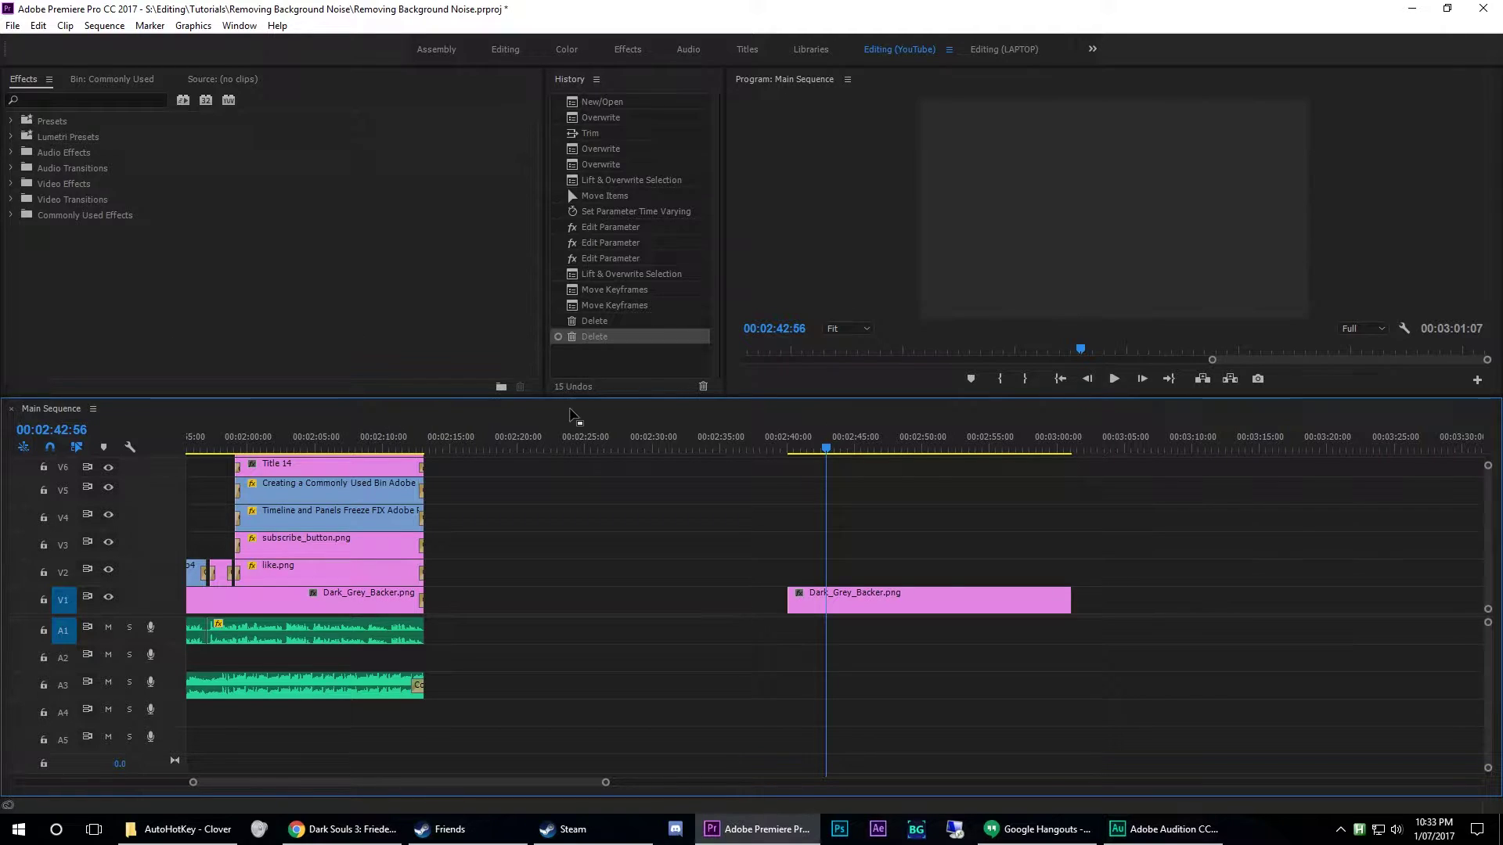
click(111, 79)
drag(458, 181, 859, 556)
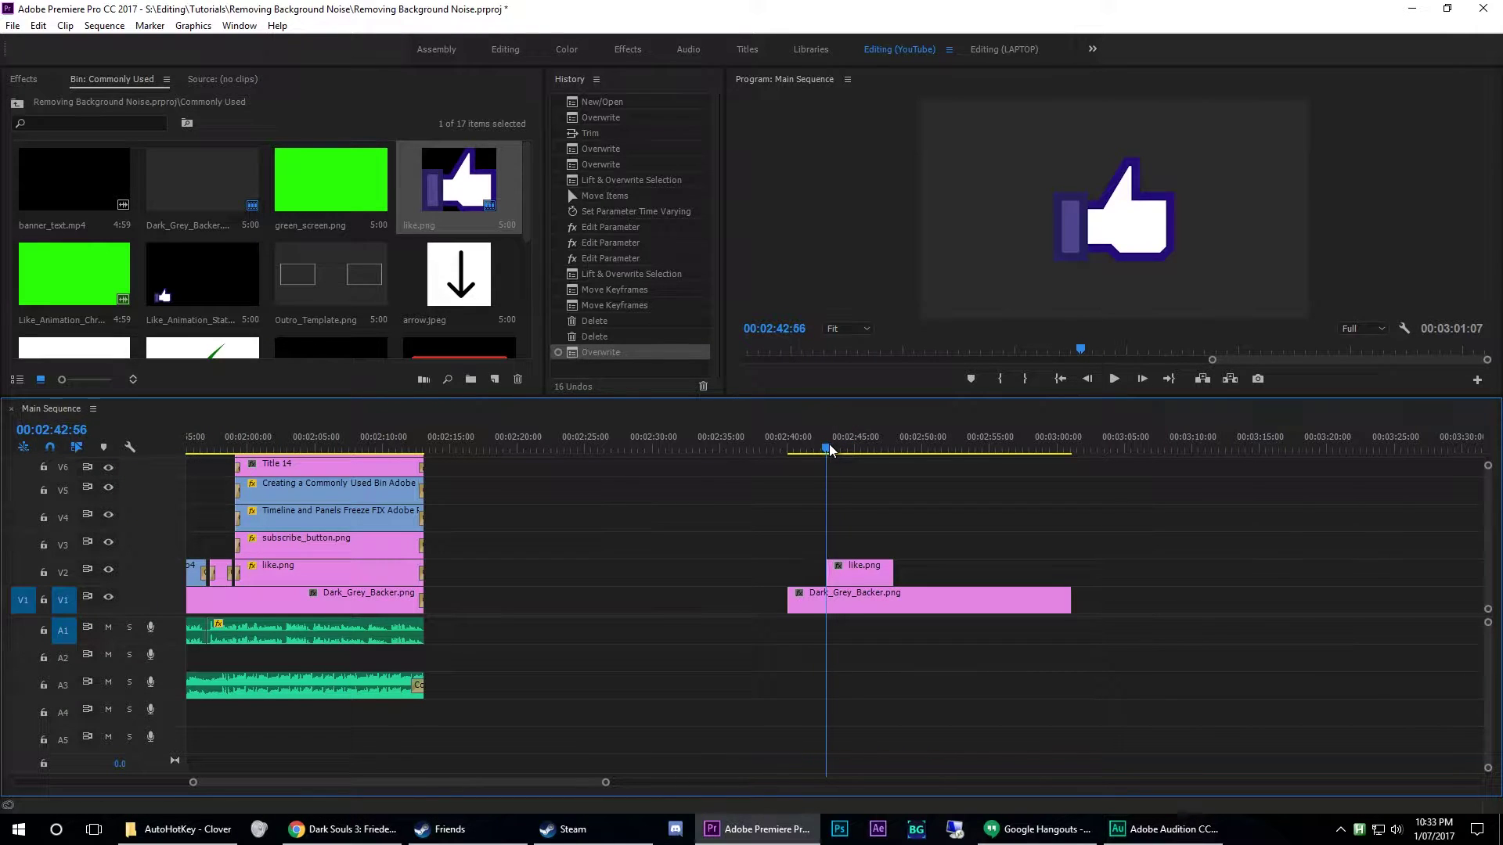
scroll(841, 470, down, 5)
scroll(352, 477, up, 6)
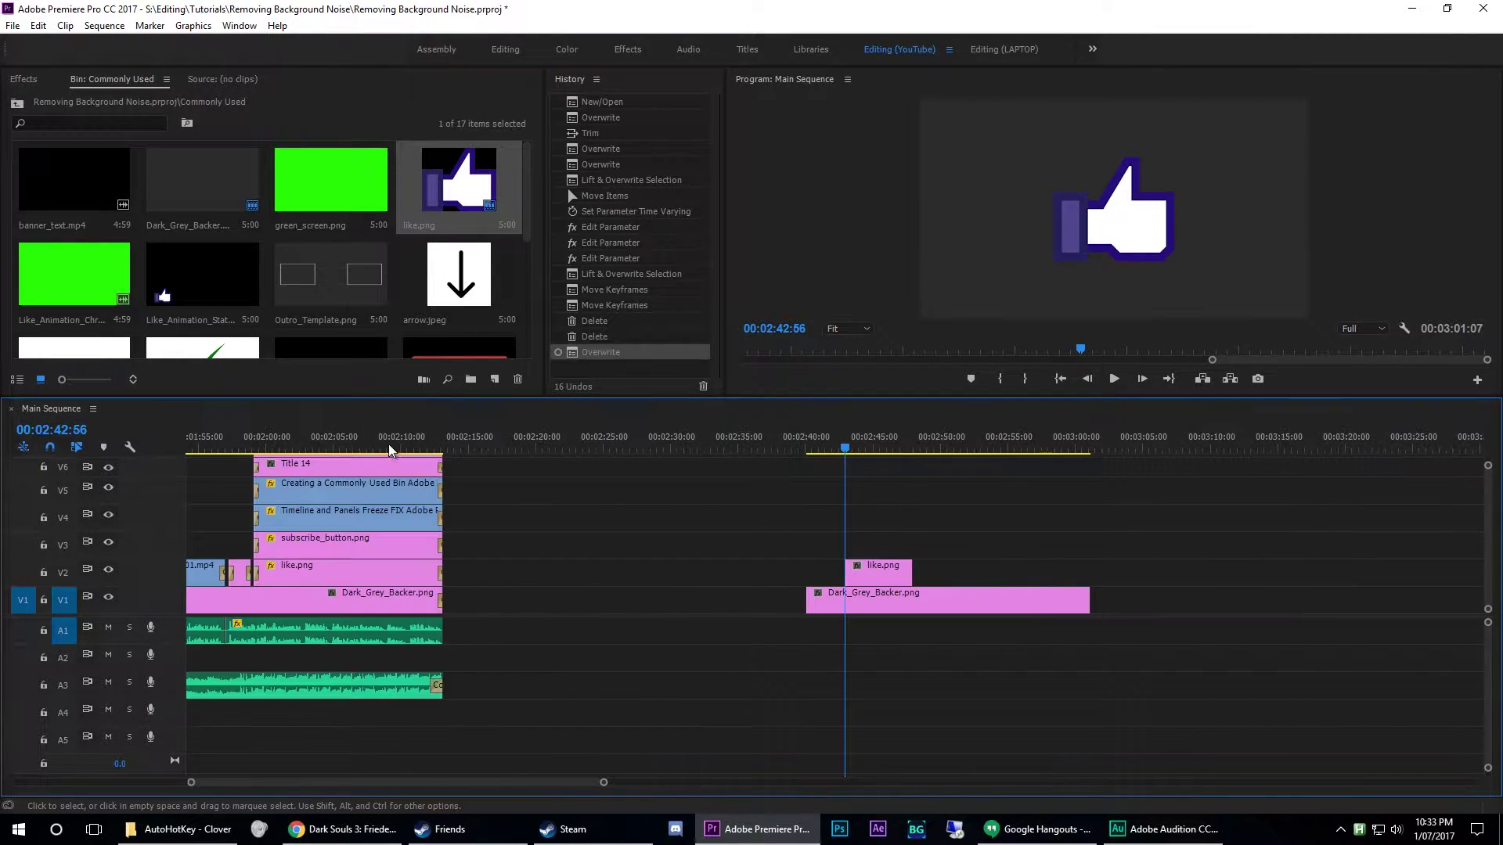
mouse_move(389, 449)
mouse_down()
mouse_move(361, 448)
mouse_move(399, 449)
mouse_up()
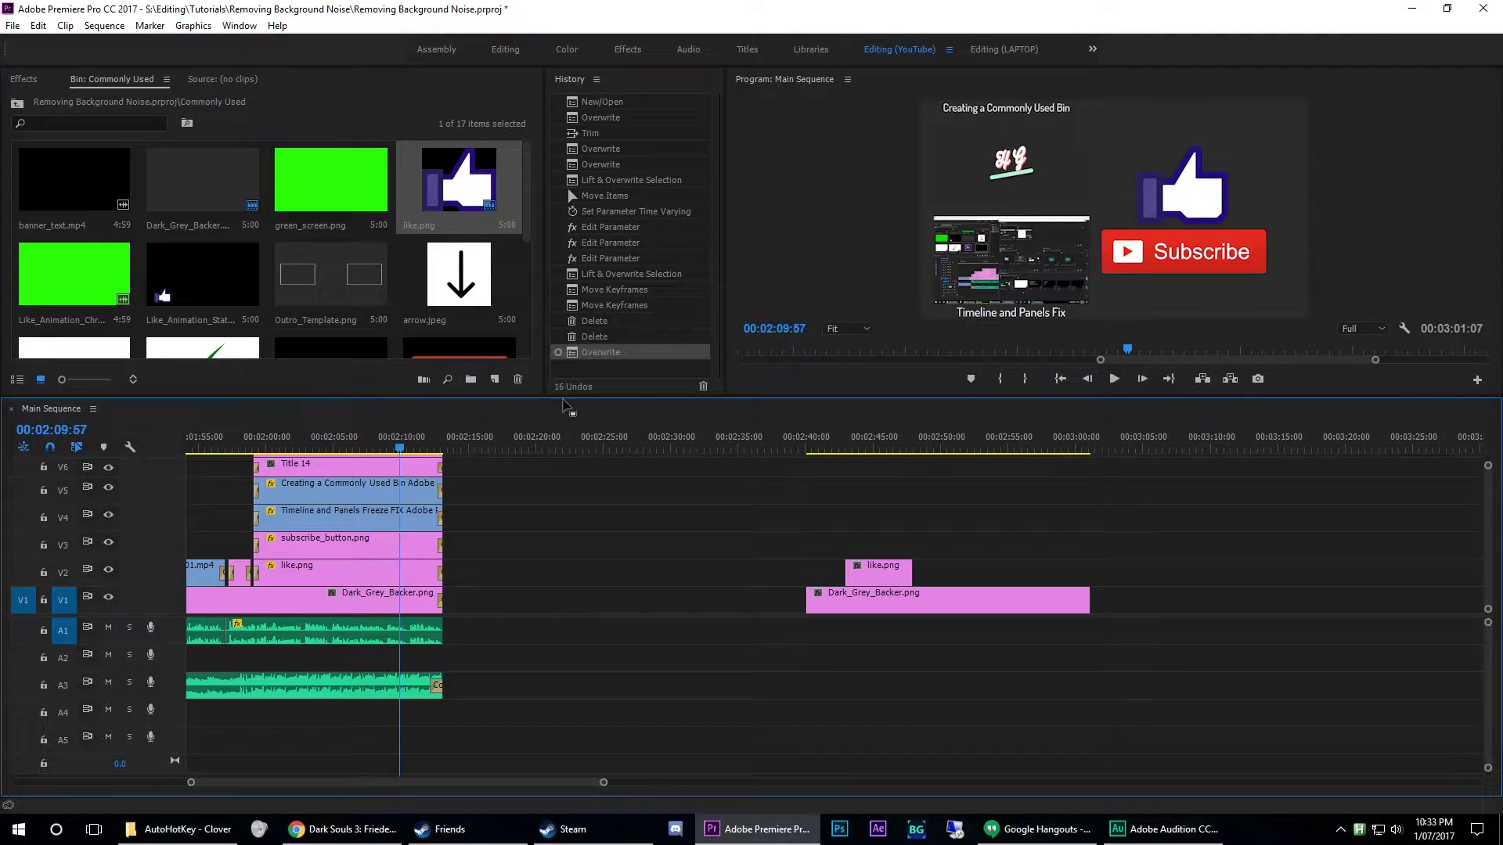
click(848, 447)
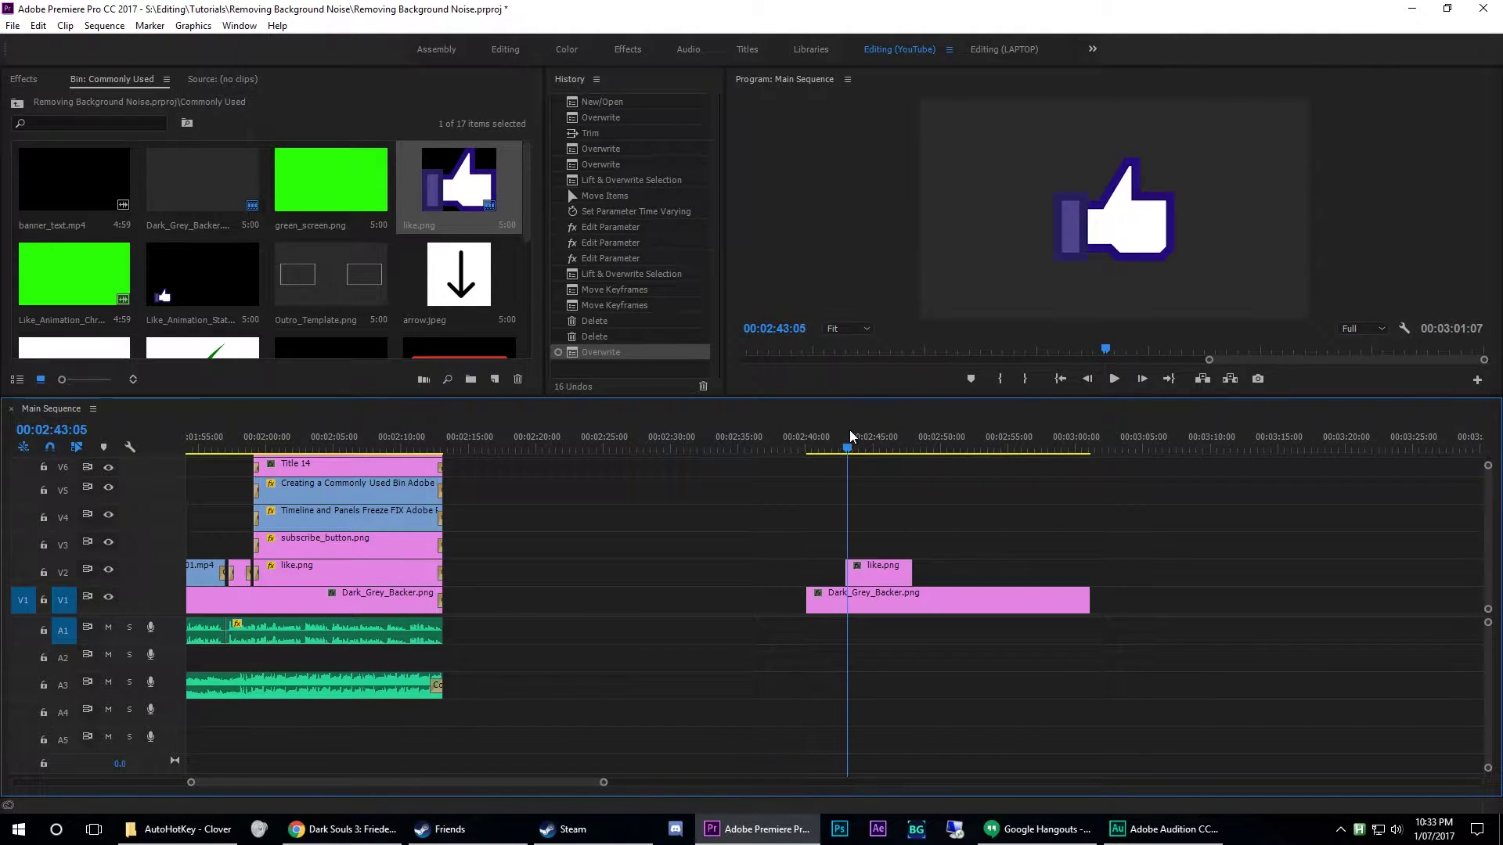
key(equal)
key(equal)
key(equal)
key(equal)
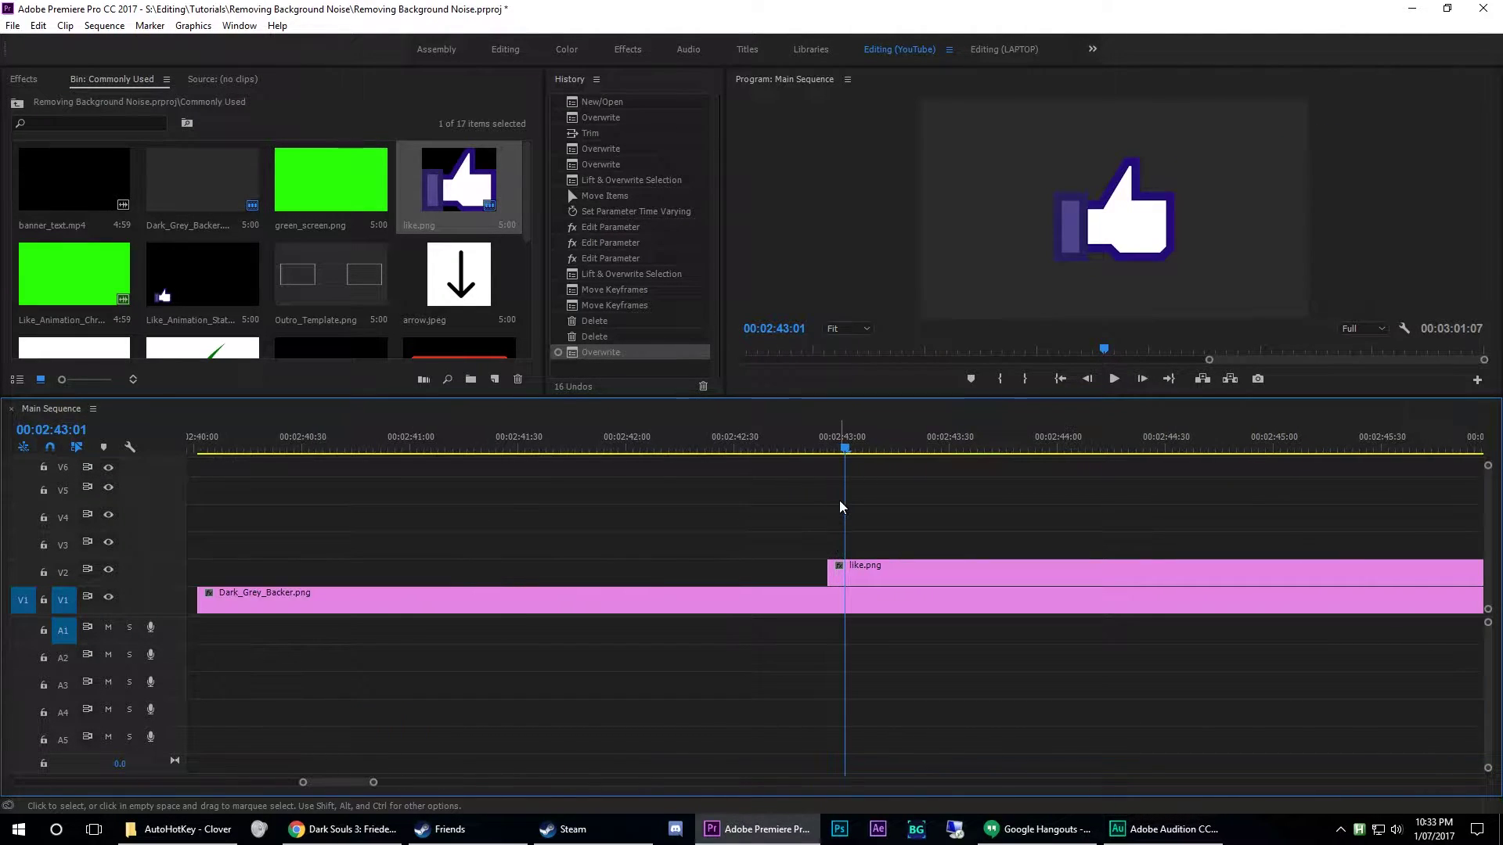
key(Left)
key(Left)
key(Left)
key(Left)
key(Left)
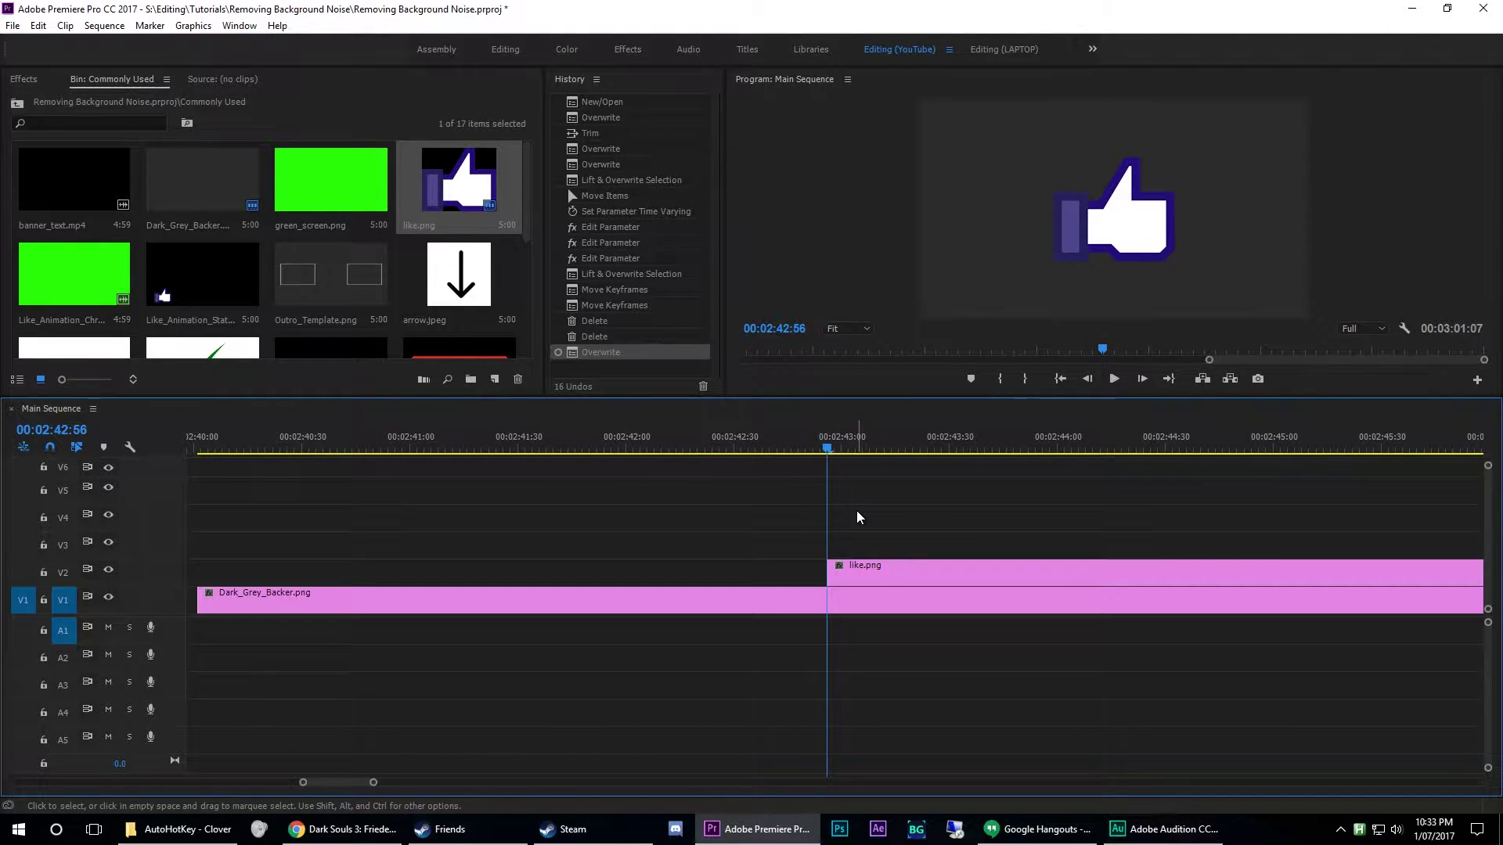
click(404, 266)
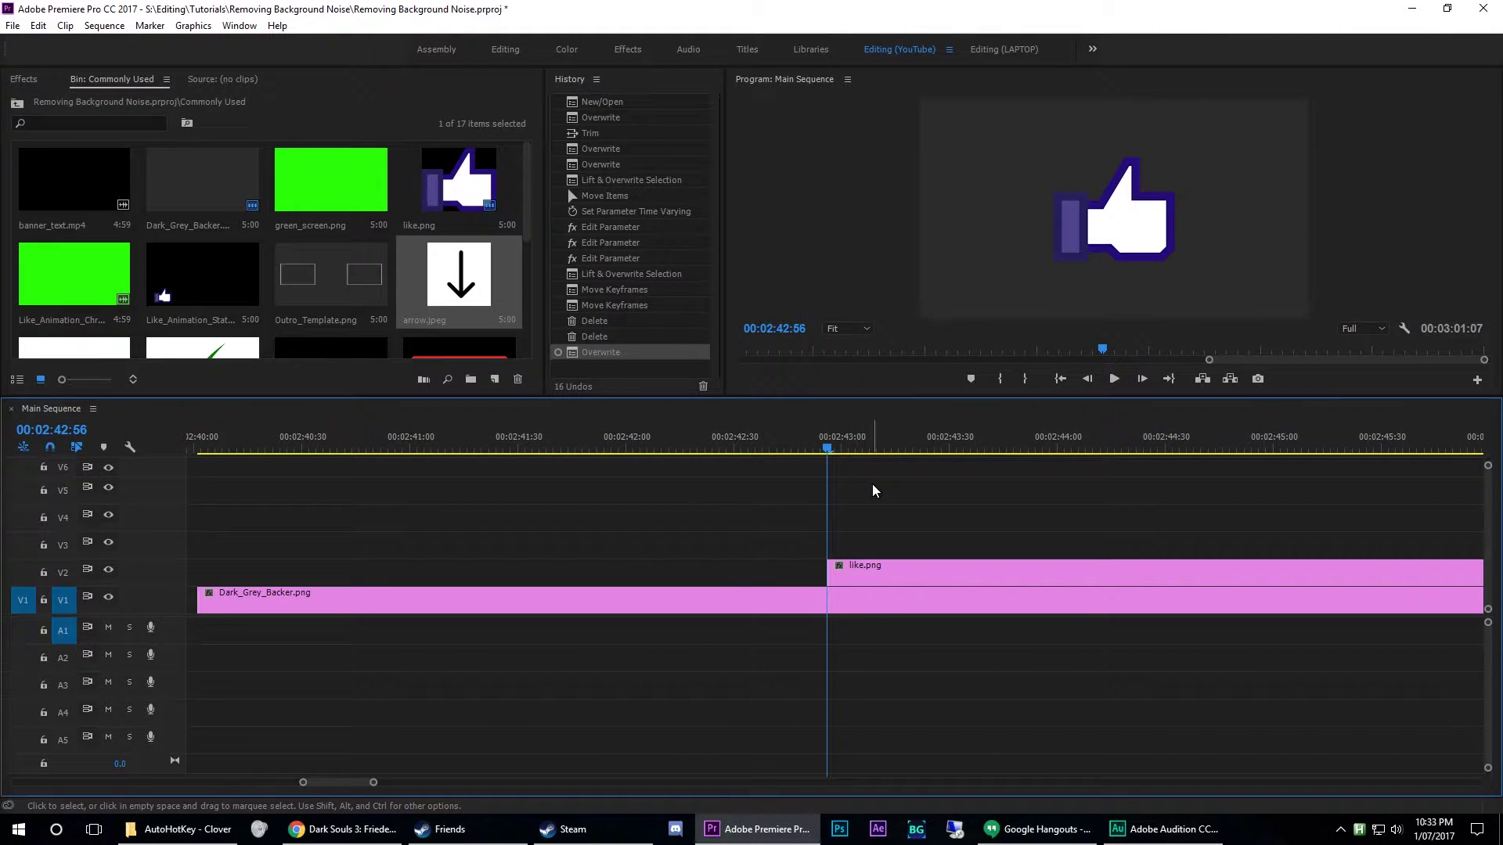
Add Pop! Sound Effect to A1 at the playhead, beneath like.png
scroll(317, 281, down, 3)
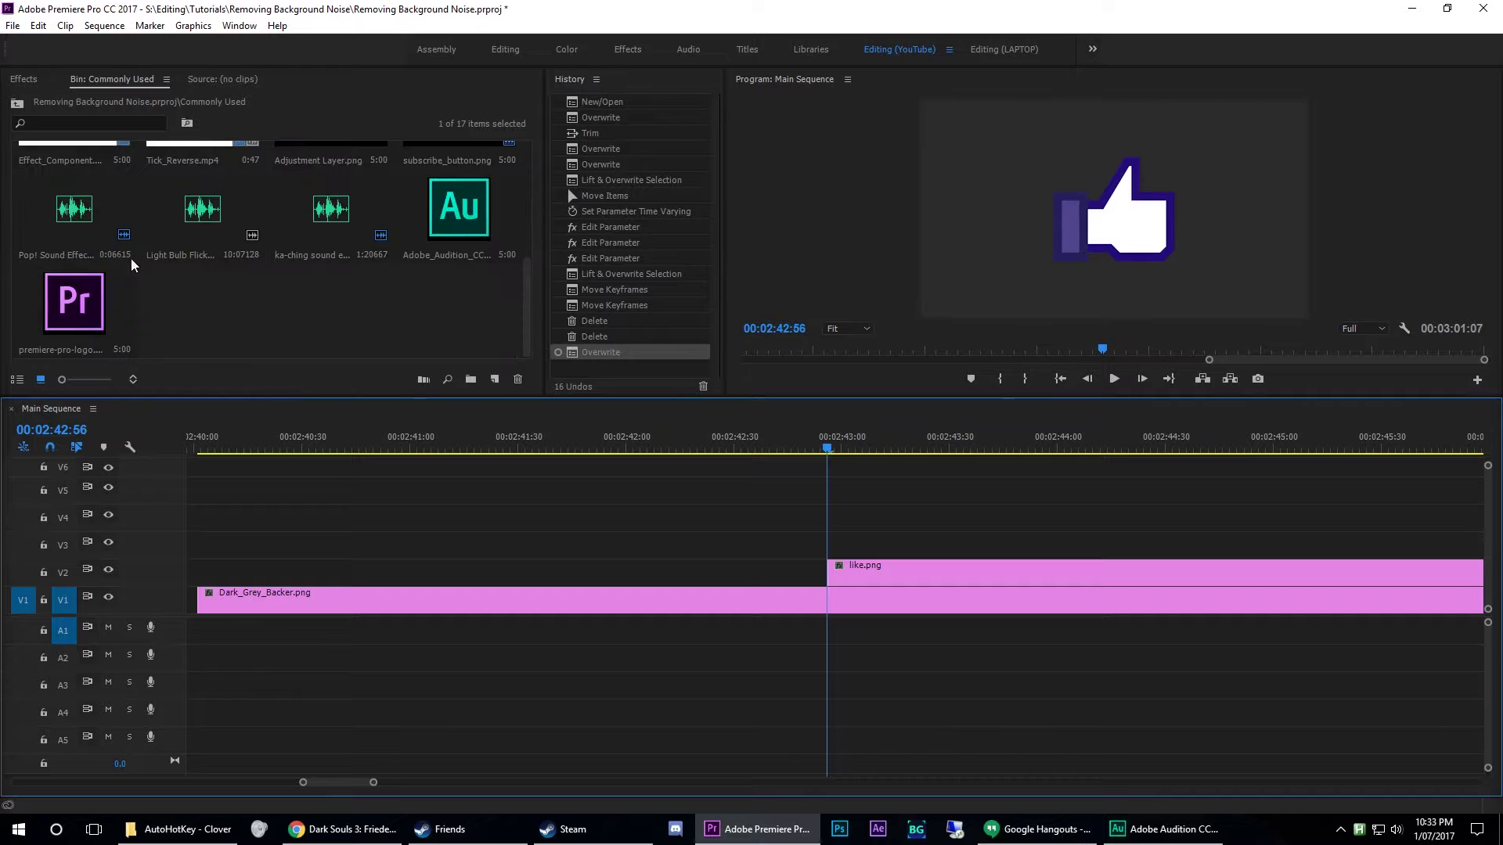
drag(49, 217, 813, 525)
scroll(346, 317, up, 3)
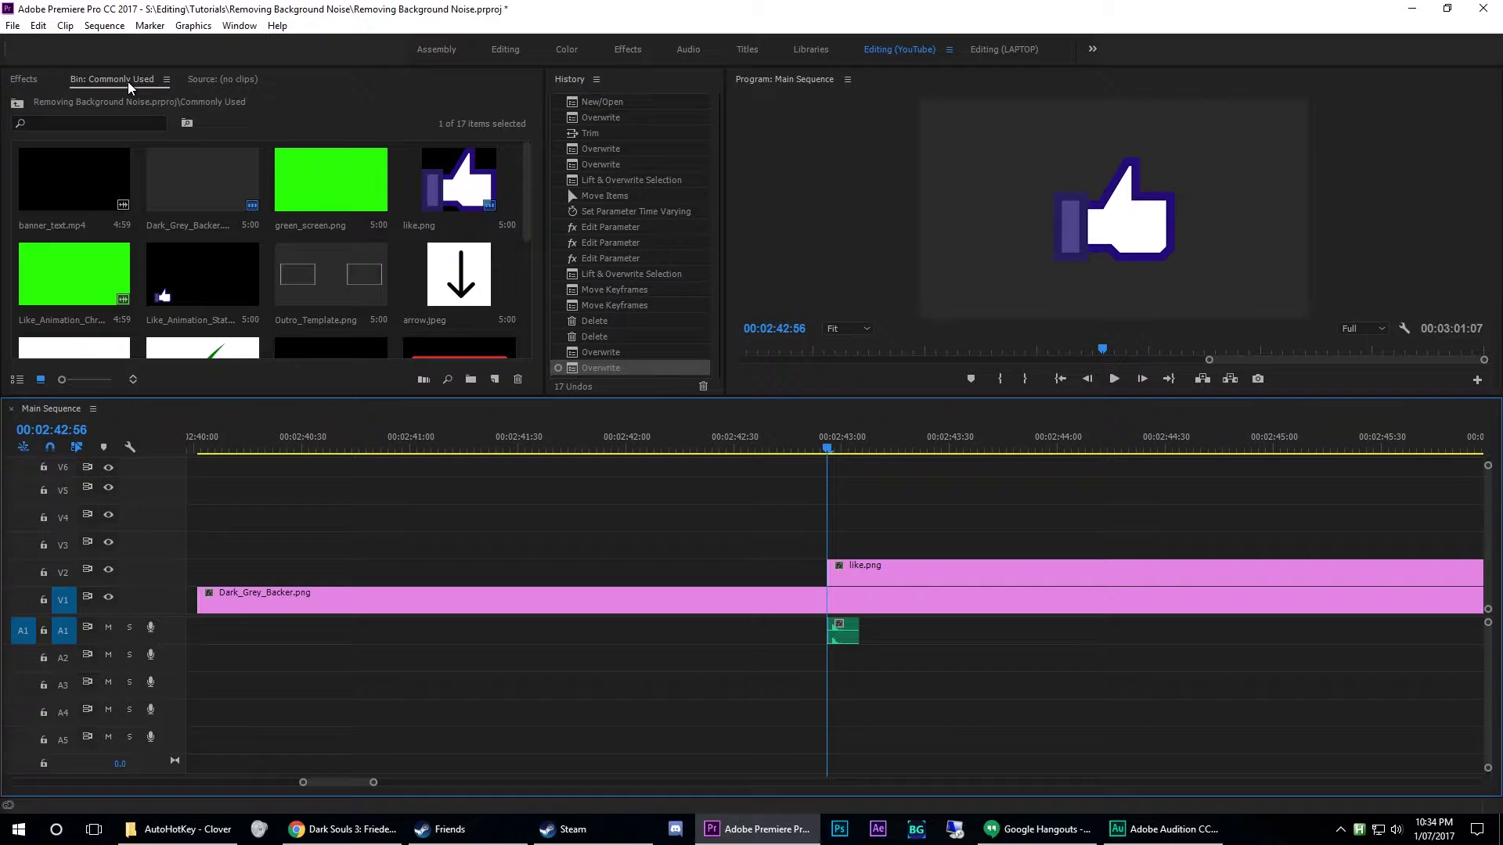
Scrub through like.png and the pop sound, then load like.png into Effect Controls
key(=)
key(=)
key(=)
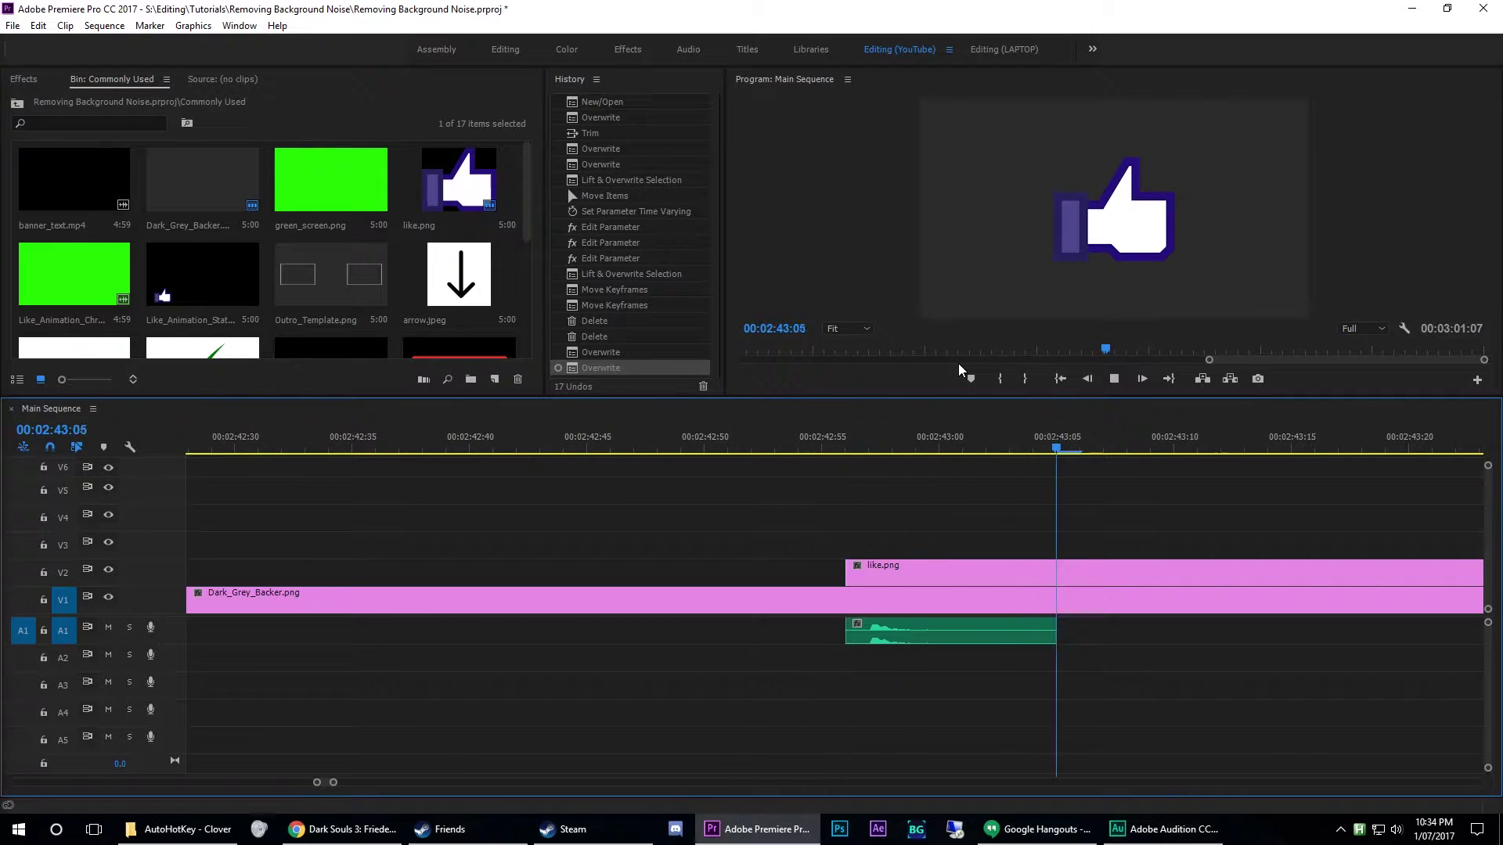
key(-)
key(-)
key(-)
drag(697, 450, 805, 451)
key(=)
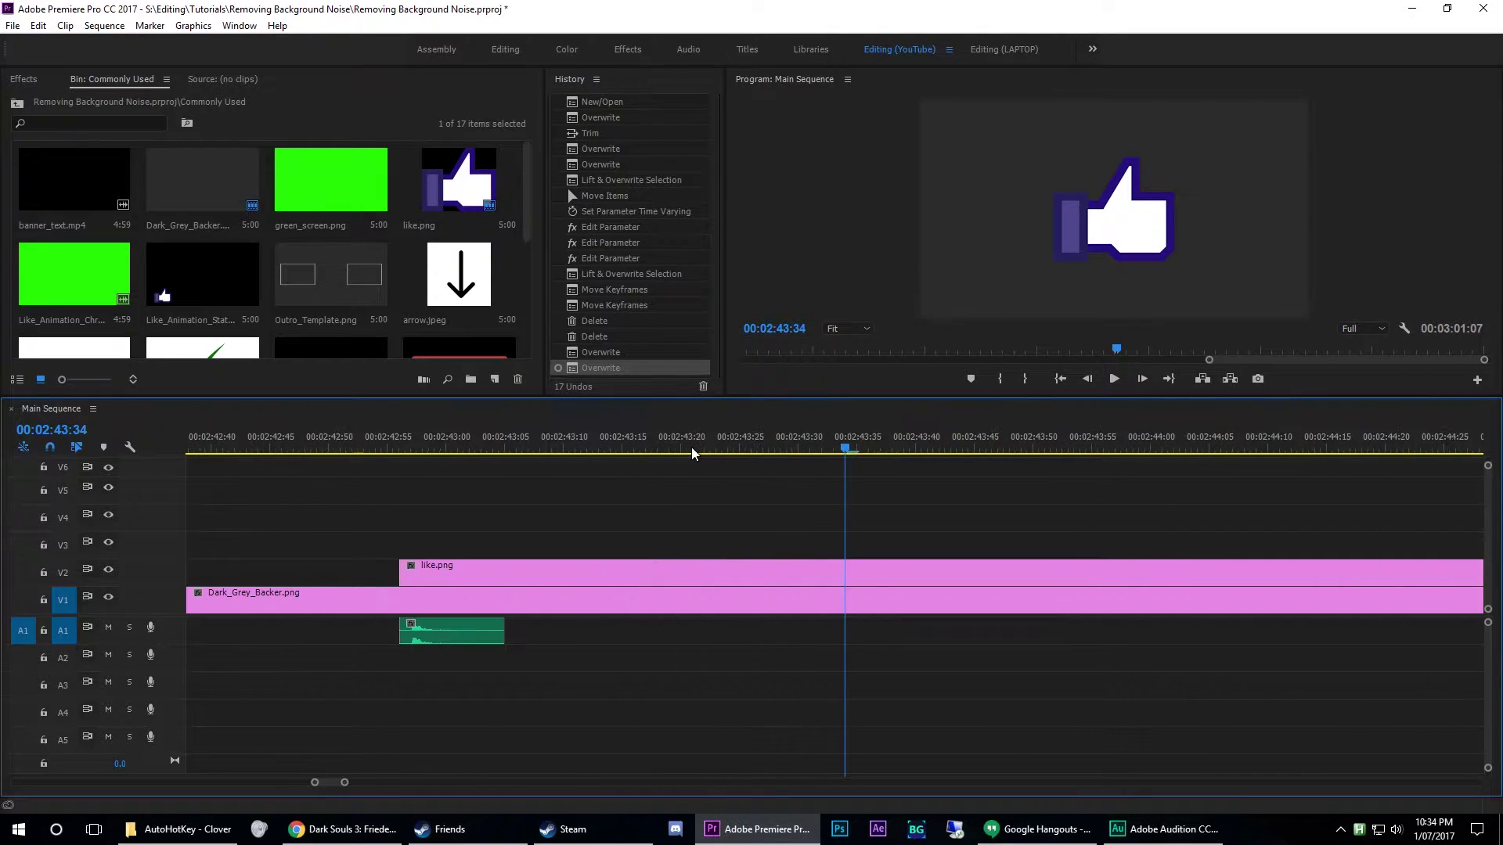
drag(407, 451, 401, 451)
key(=)
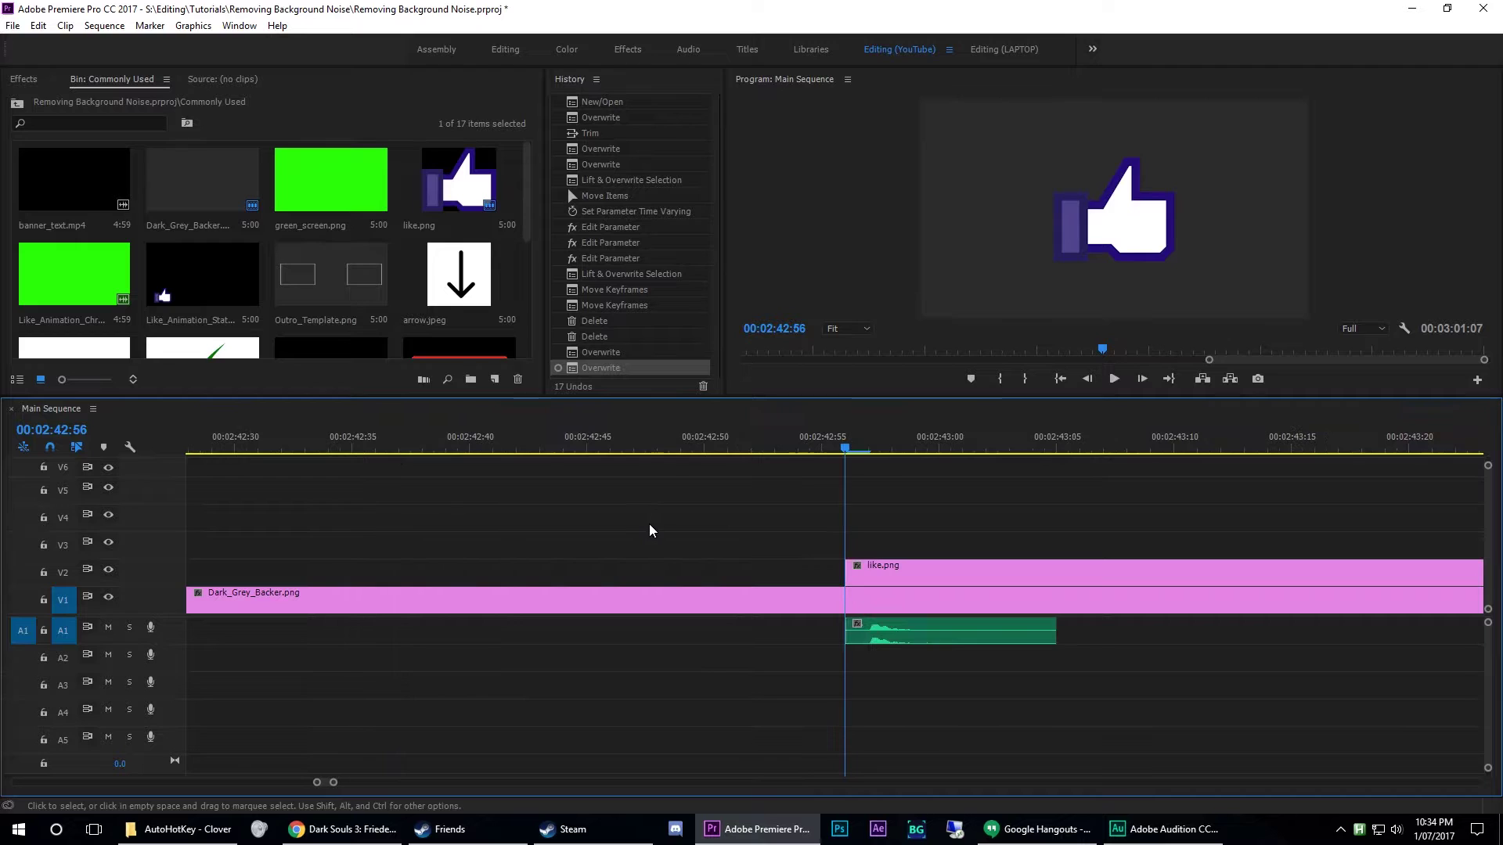
click(861, 568)
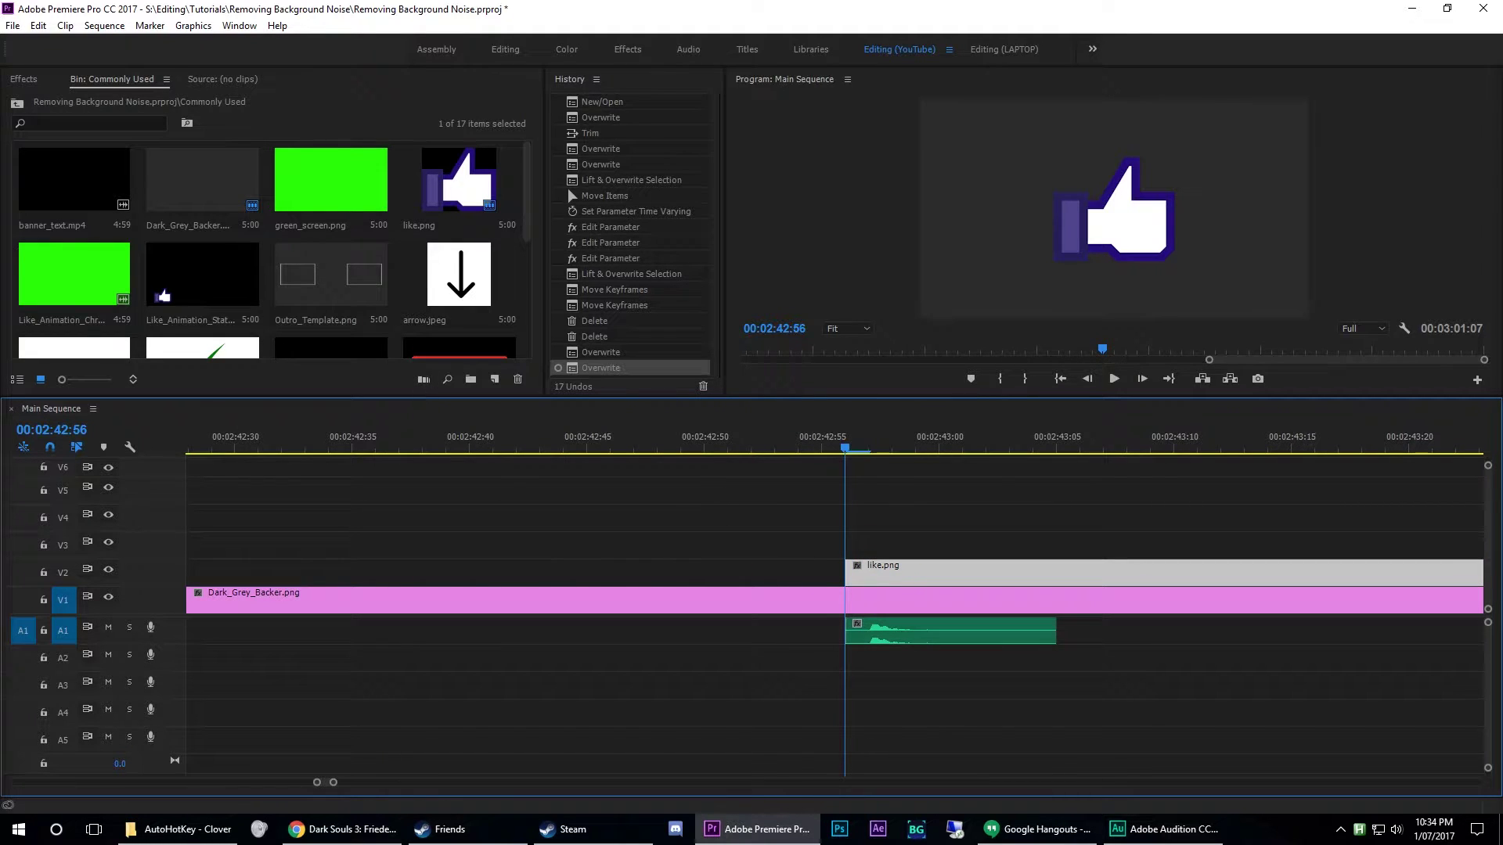
key(shift+5)
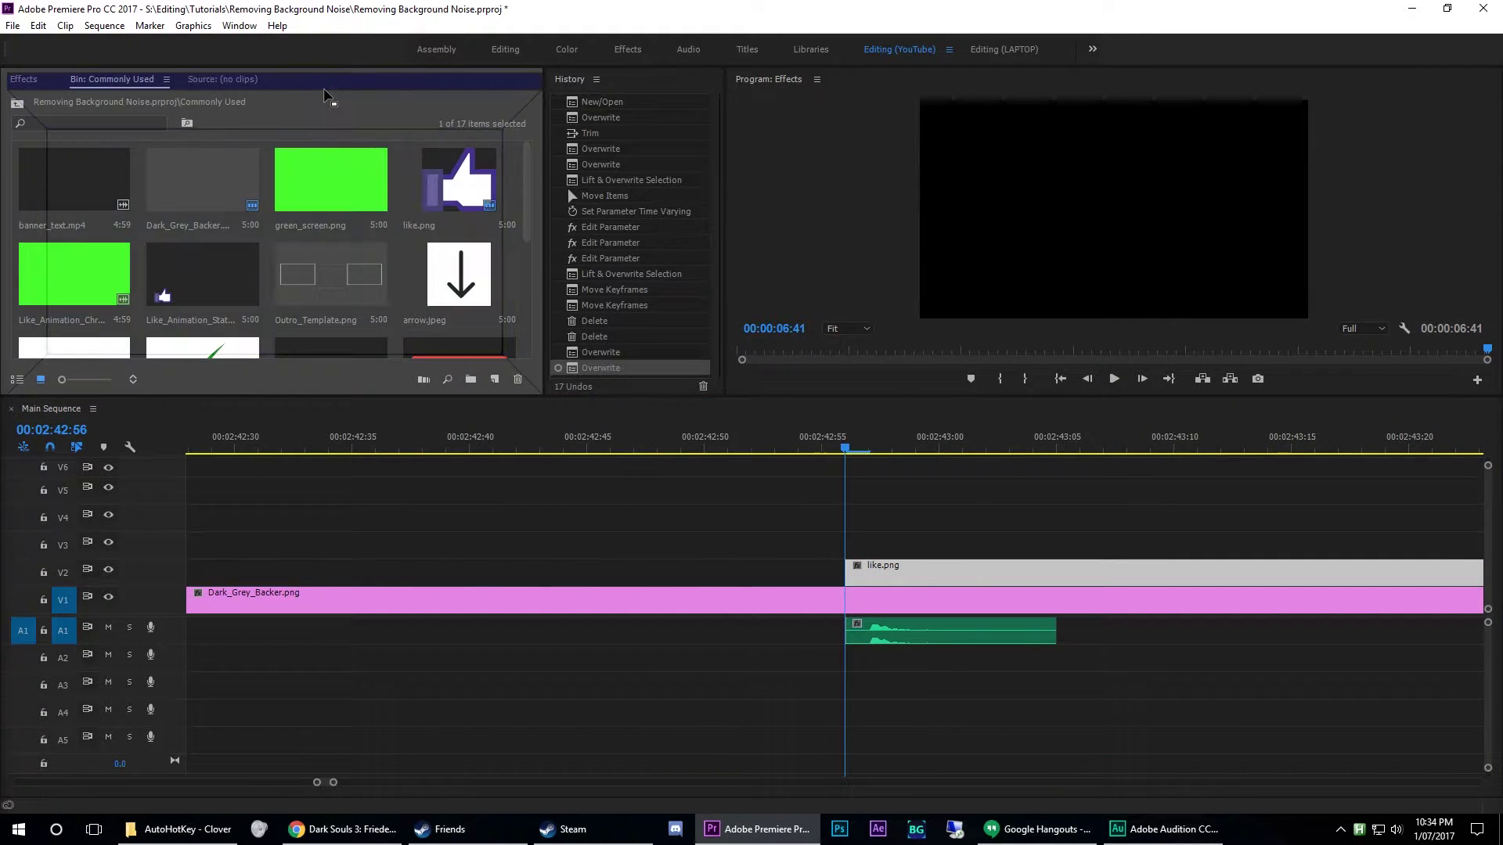
Dock Effect Controls and keyframe like.png's Scale at 0 on its first frame
drag(216, 85, 319, 94)
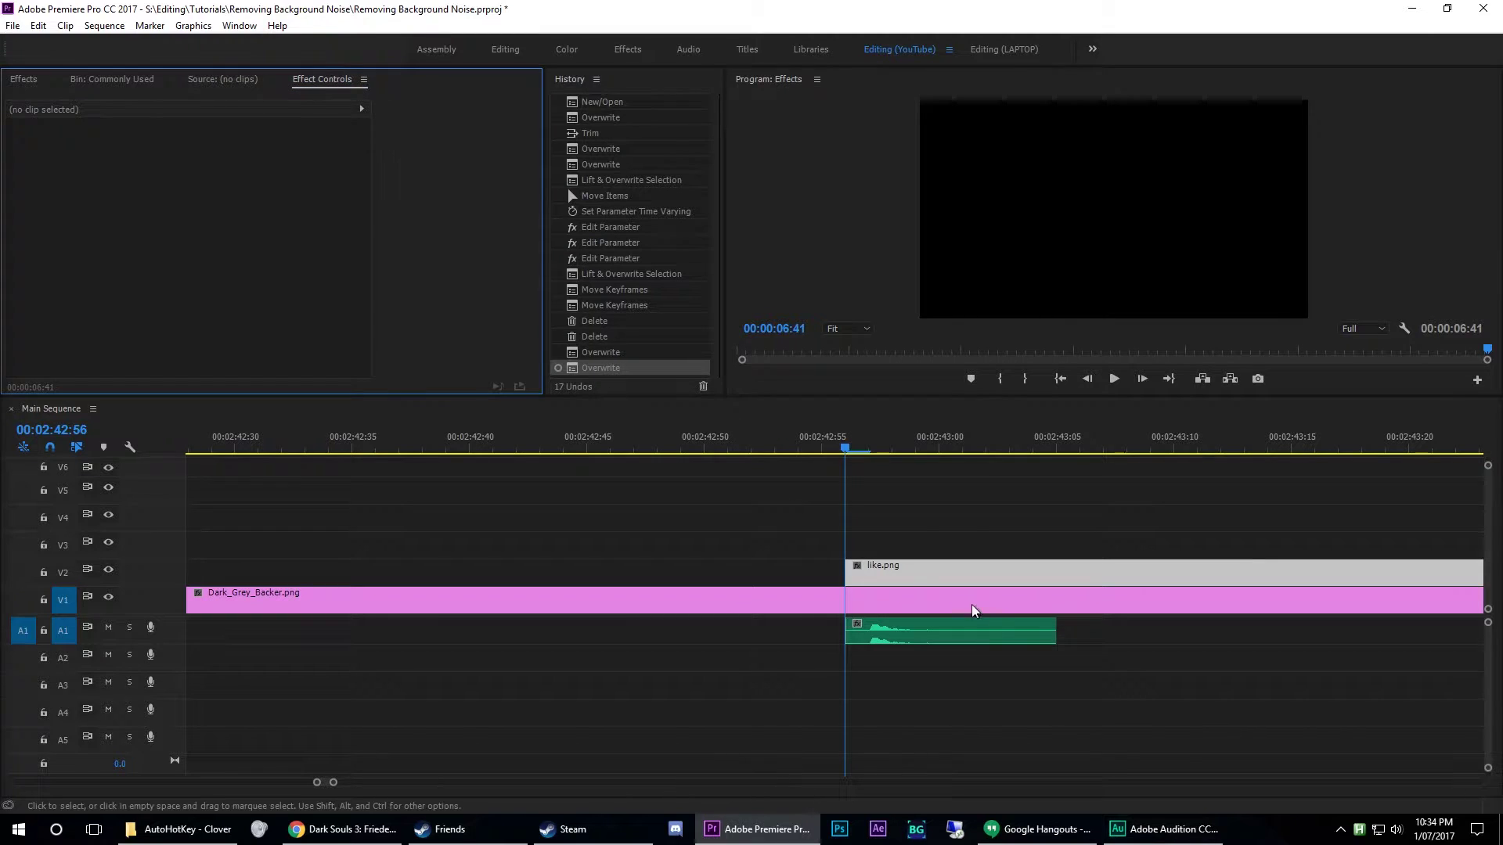
click(912, 570)
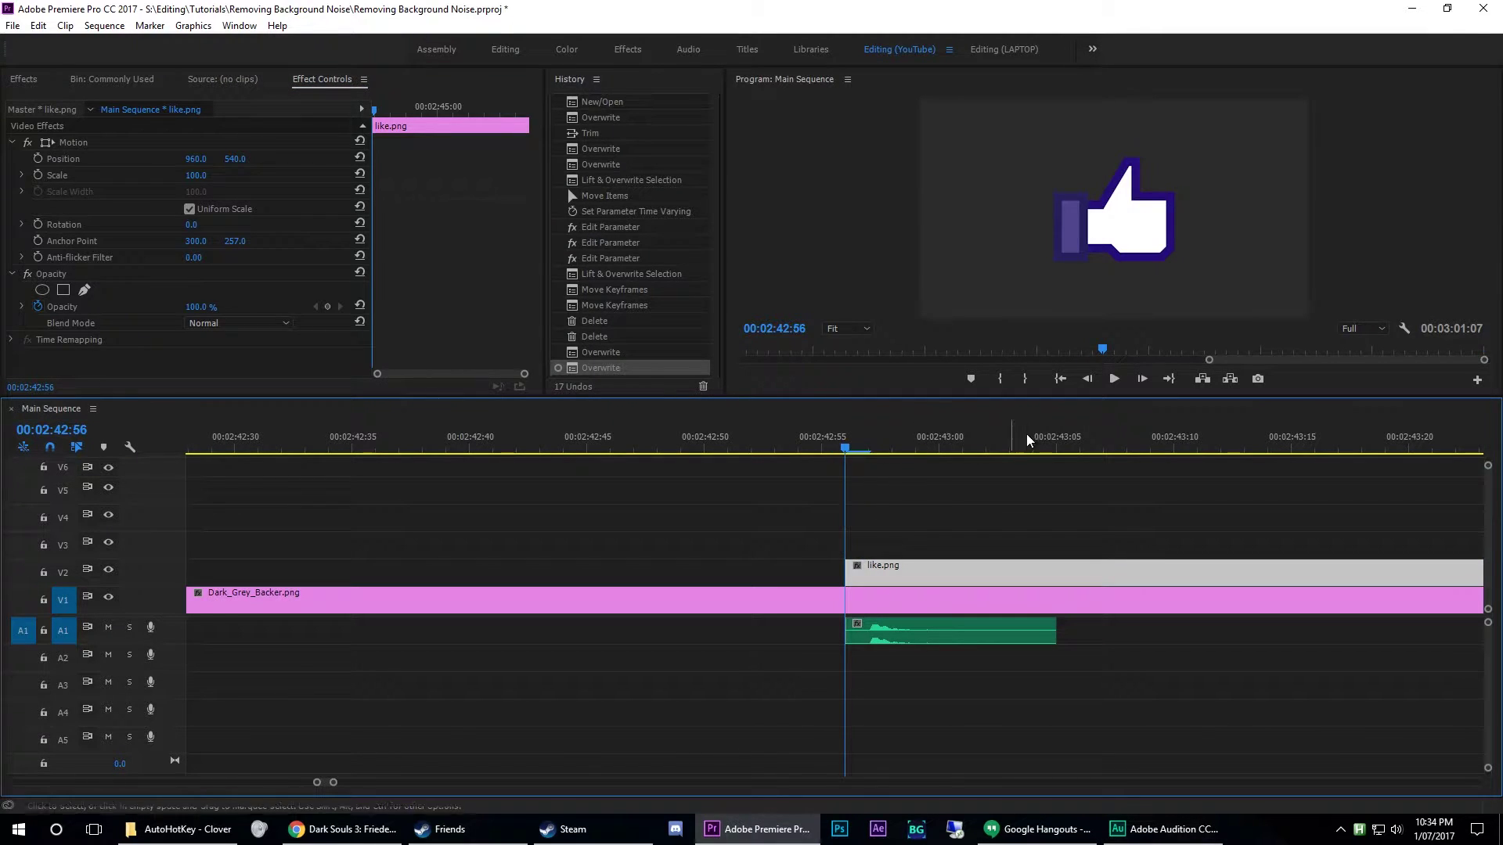
click(38, 175)
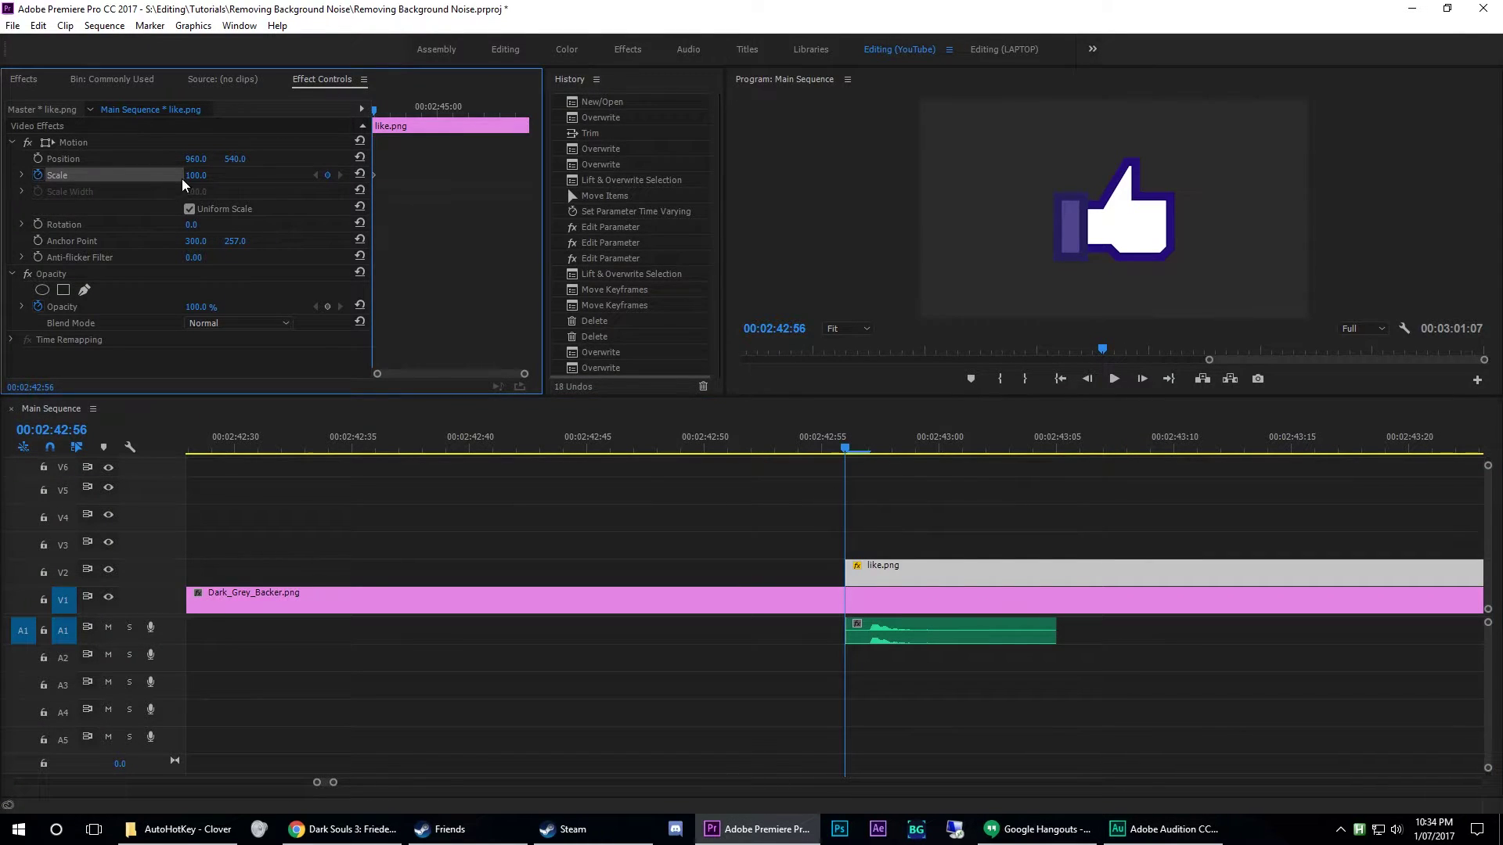
drag(205, 176, 141, 175)
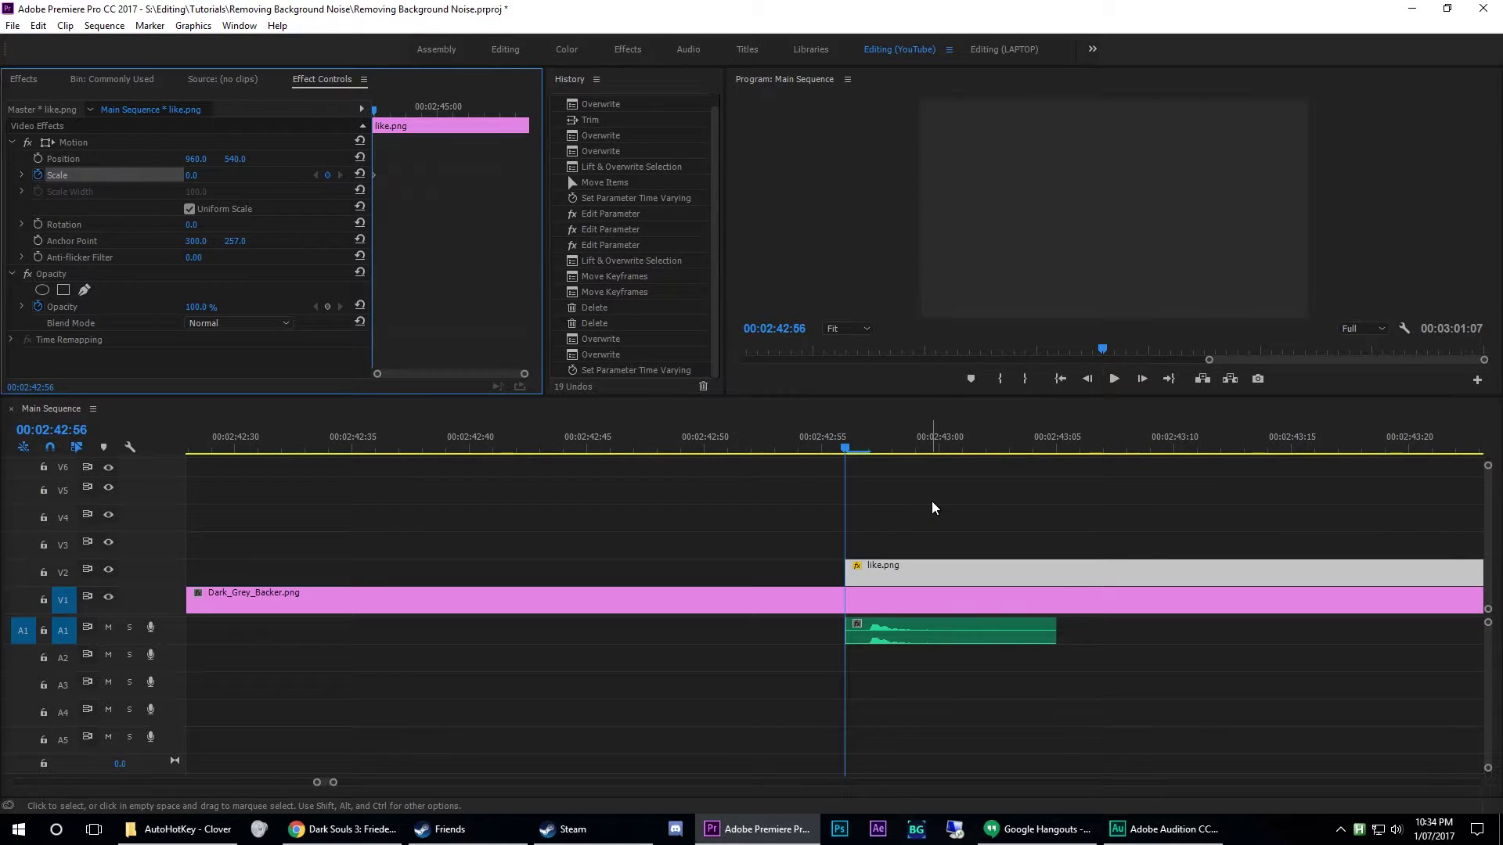
Add Scale keyframes of 110 five frames later and 100 at 00:02:43:04
key(Right)
key(Right)
key(Right)
key(Right)
key(Right)
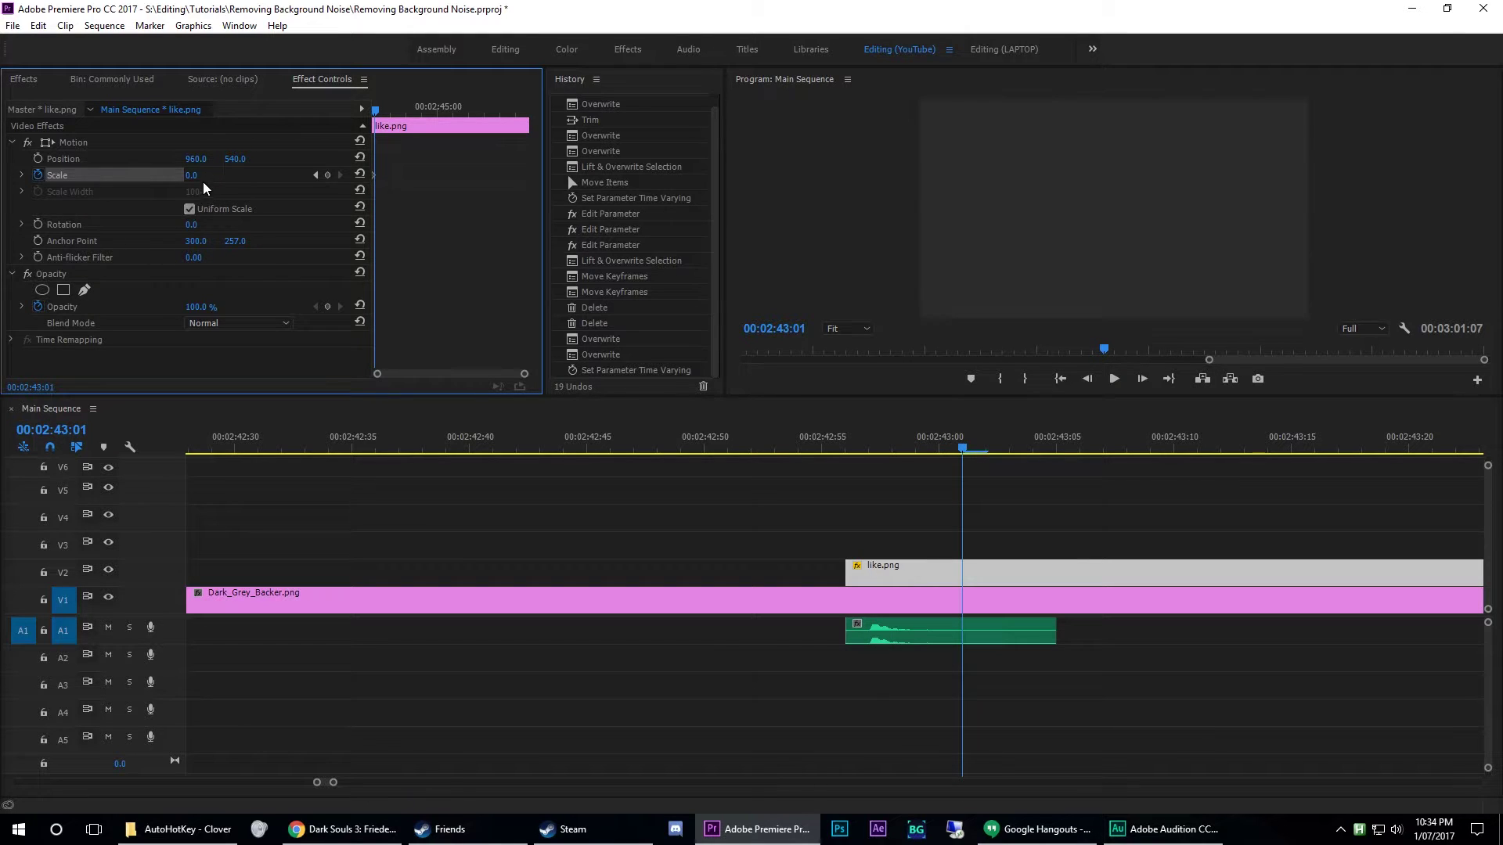
click(205, 174)
text(110)
key(Return)
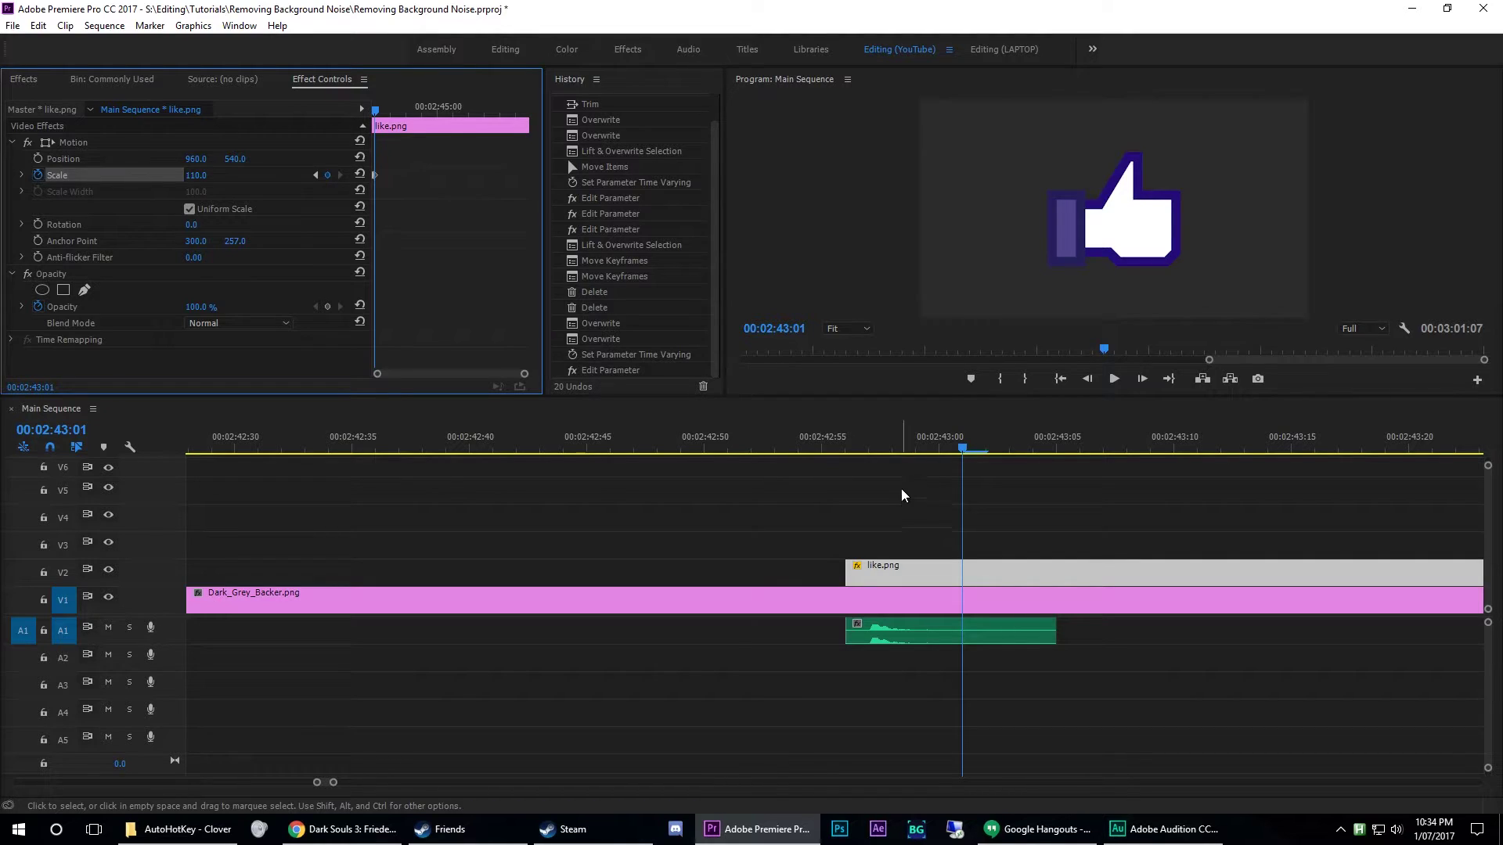
key(Right)
key(Right)
key(Right)
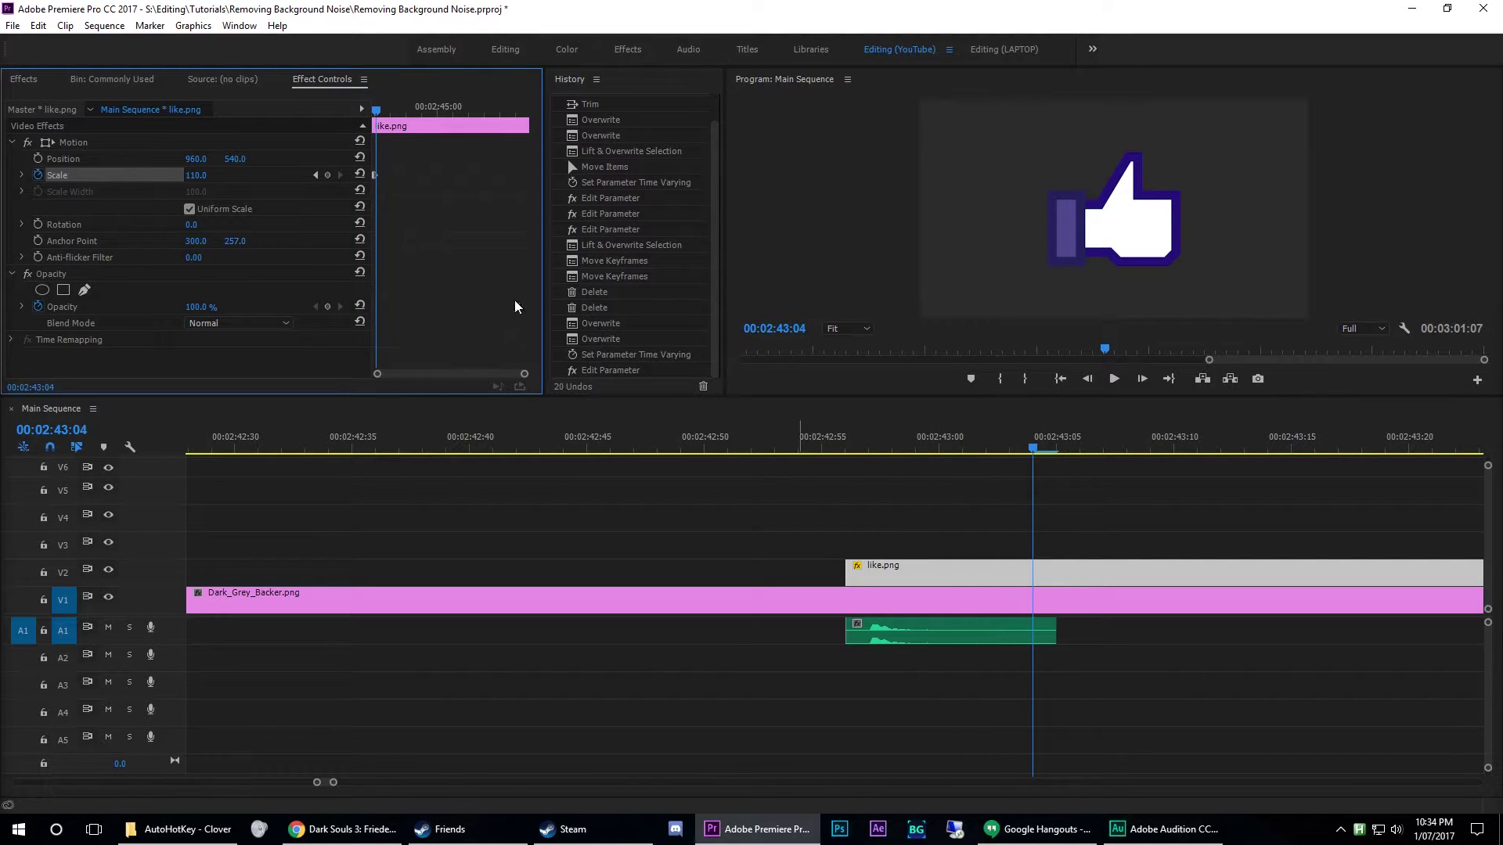
click(205, 174)
text(100)
key(Return)
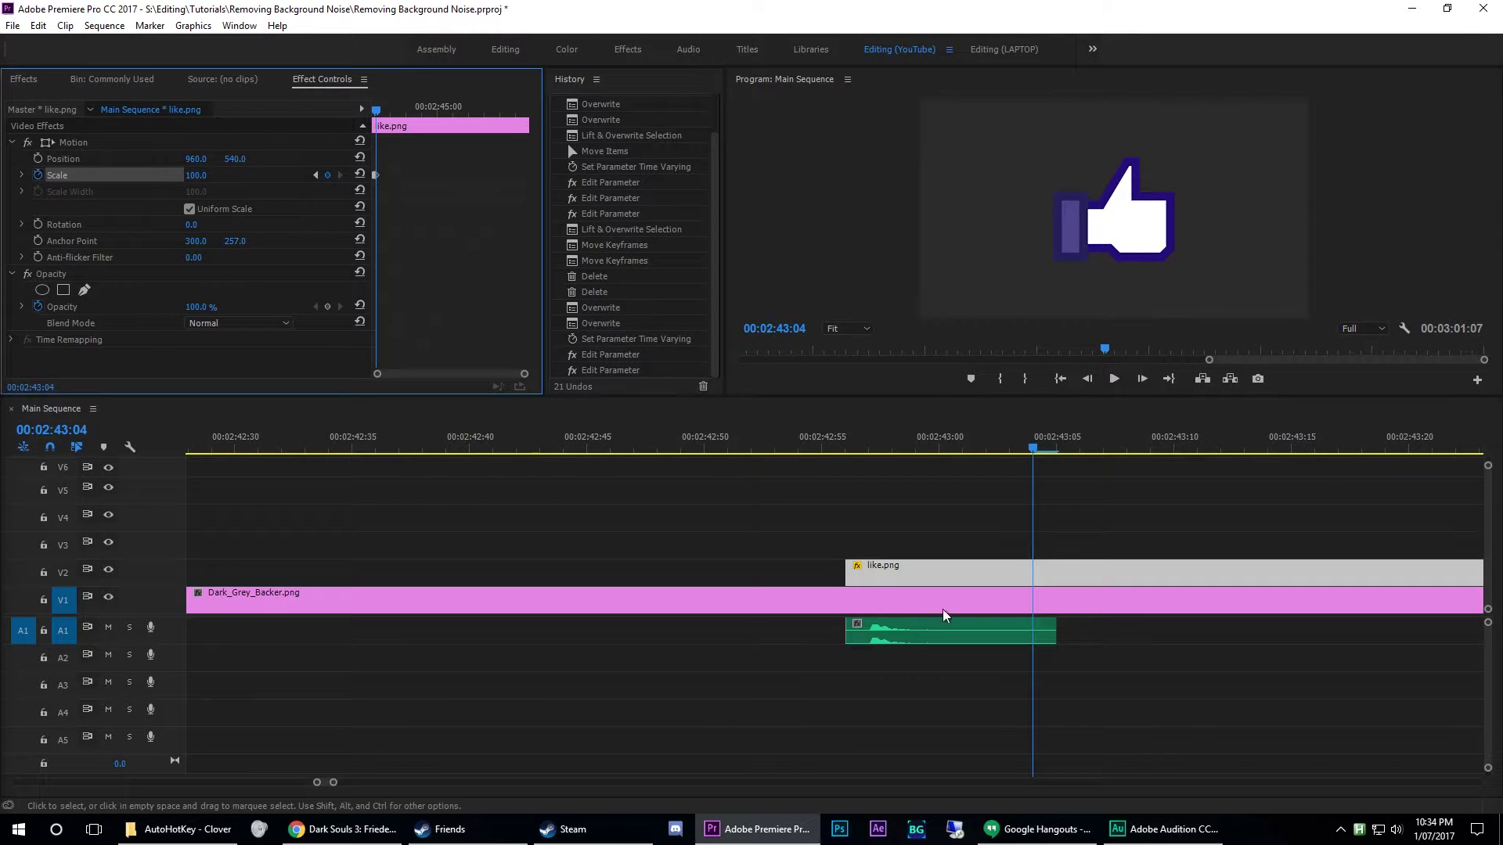
Play back the pop-in animation, zoom the timeline out, and return to like.png's start
click(797, 449)
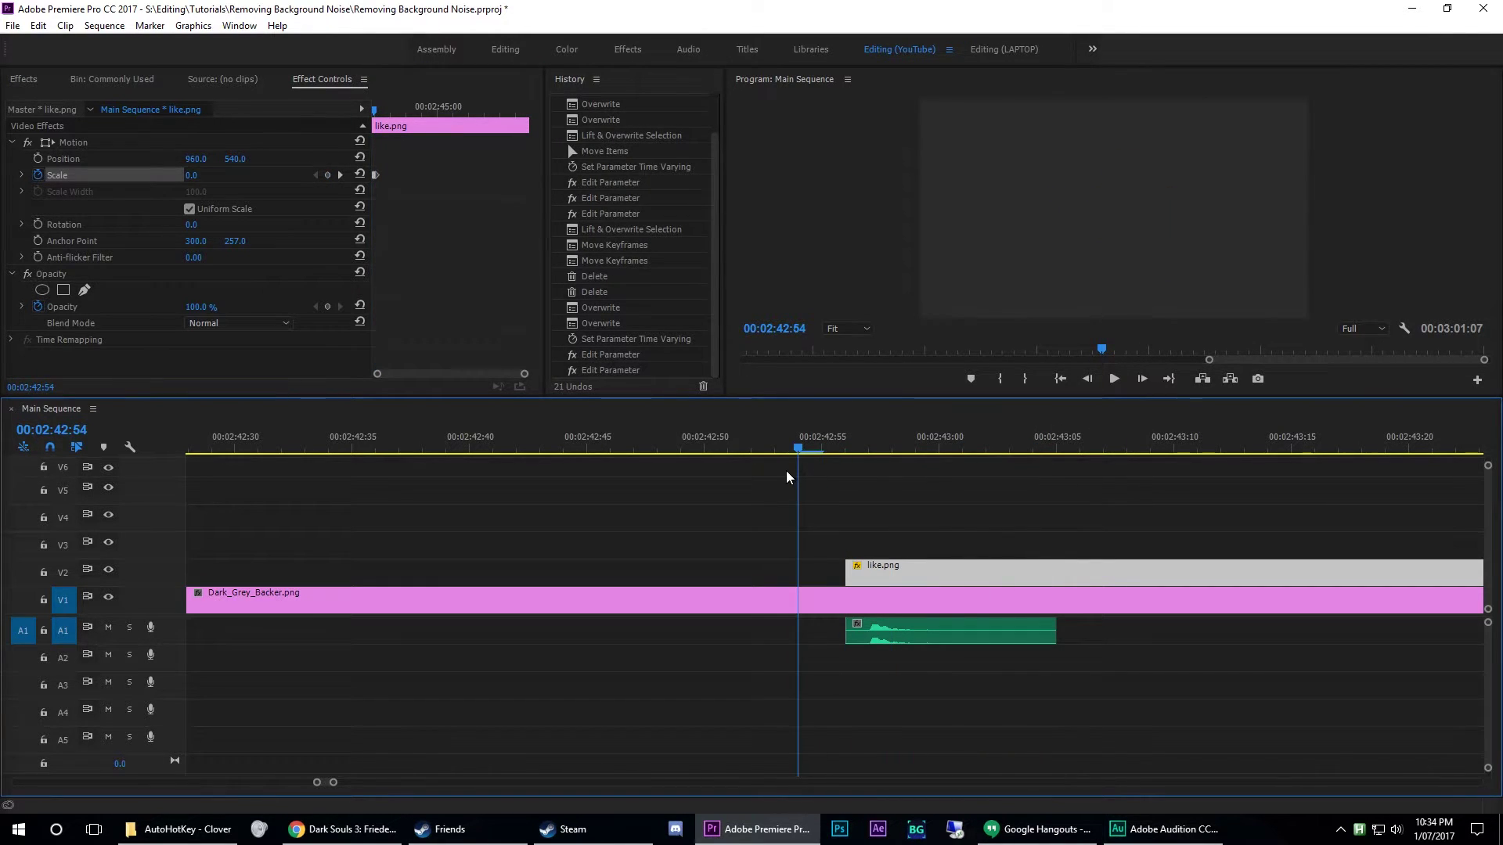
key(space)
key(minus)
scroll(400, 583, up, 3)
key(minus)
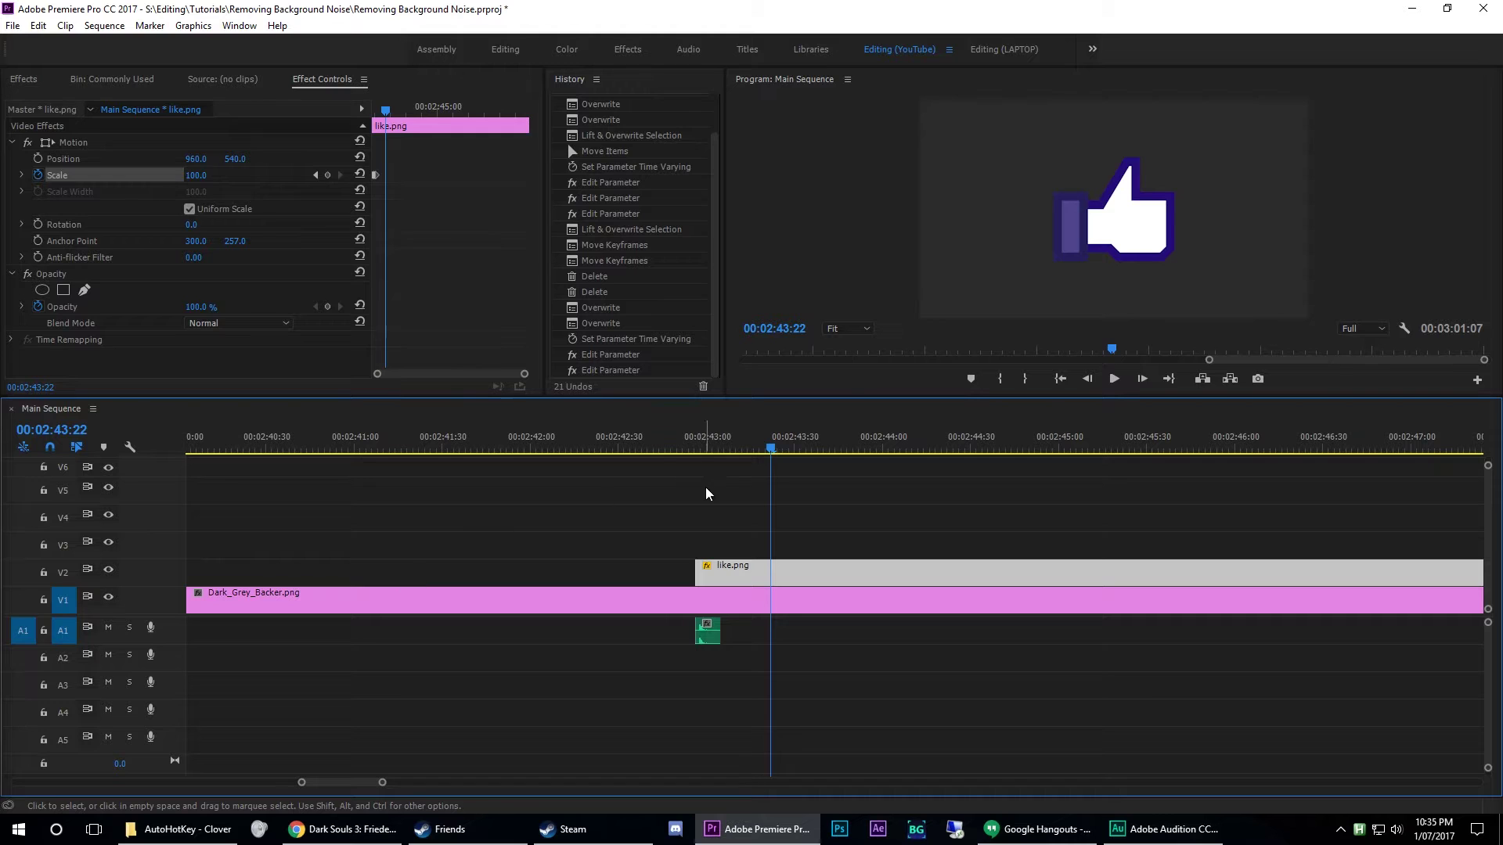
drag(707, 451, 706, 456)
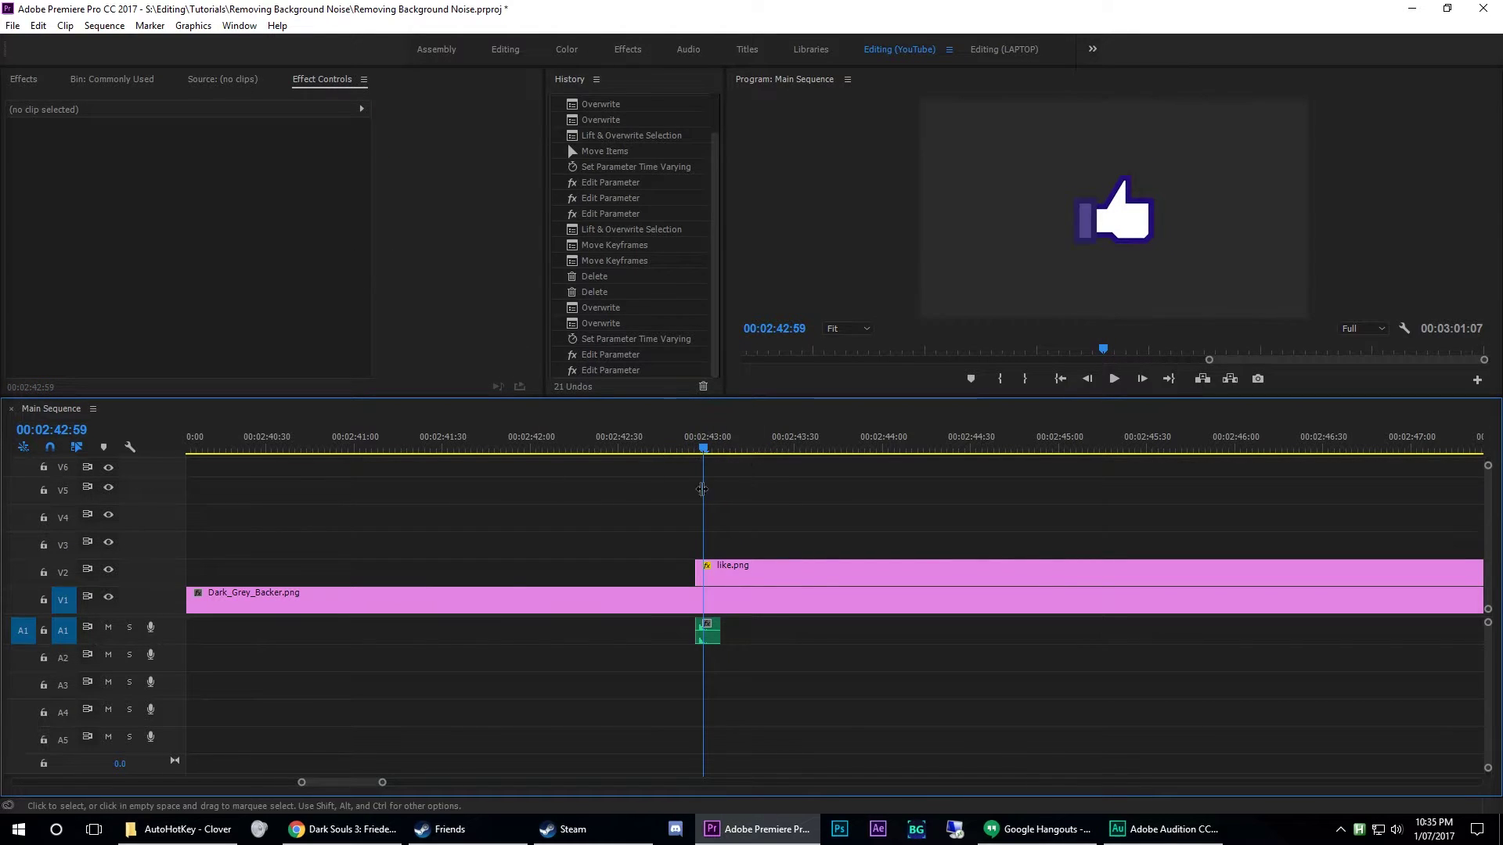
key(minus)
key(minus)
key(minus)
key(minus)
click(216, 443)
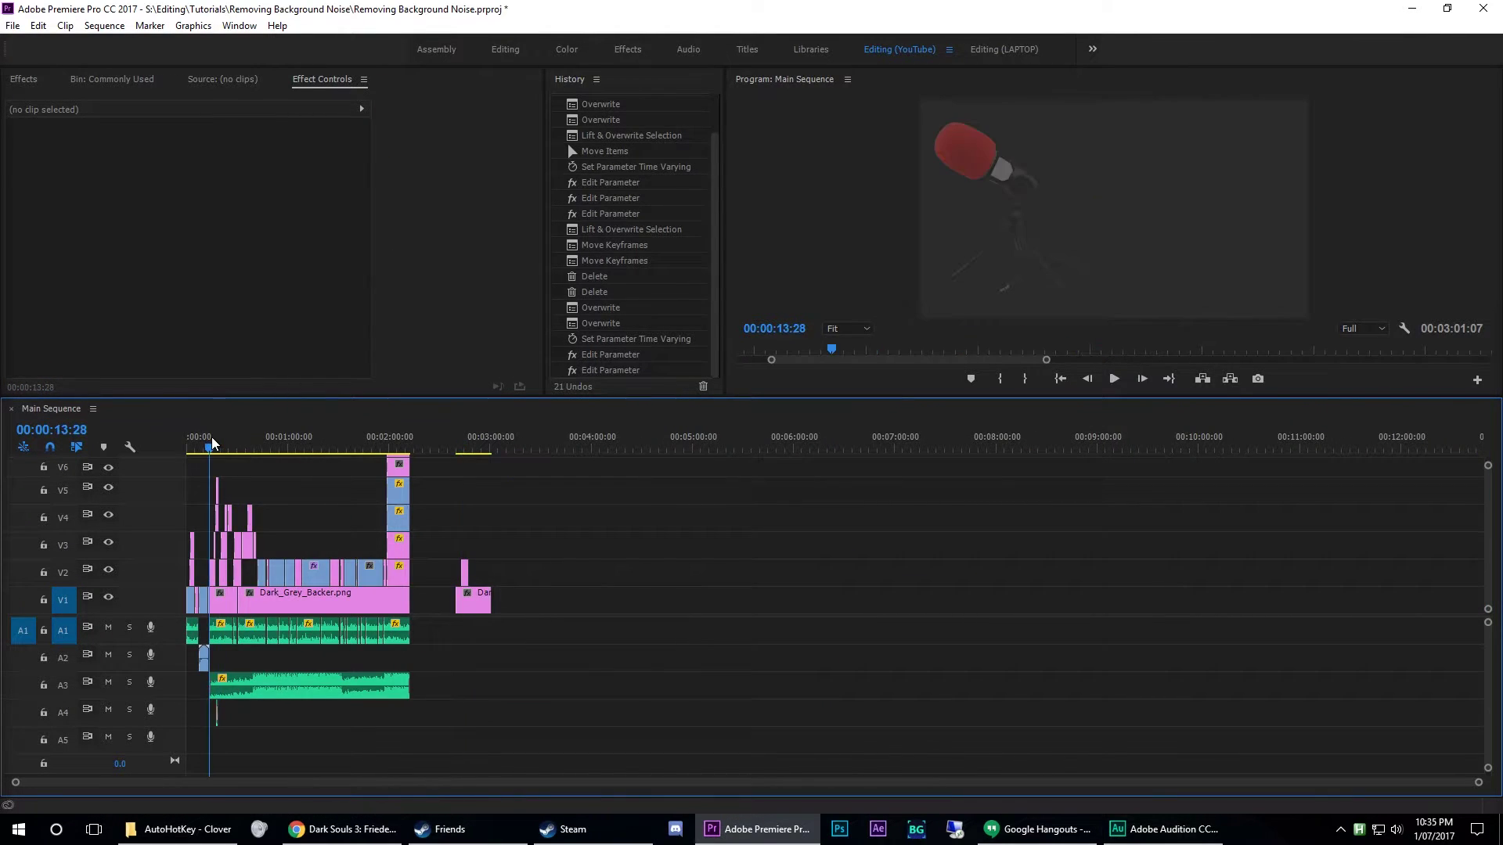
key(equal)
key(equal)
key(equal)
key(equal)
key(equal)
key(equal)
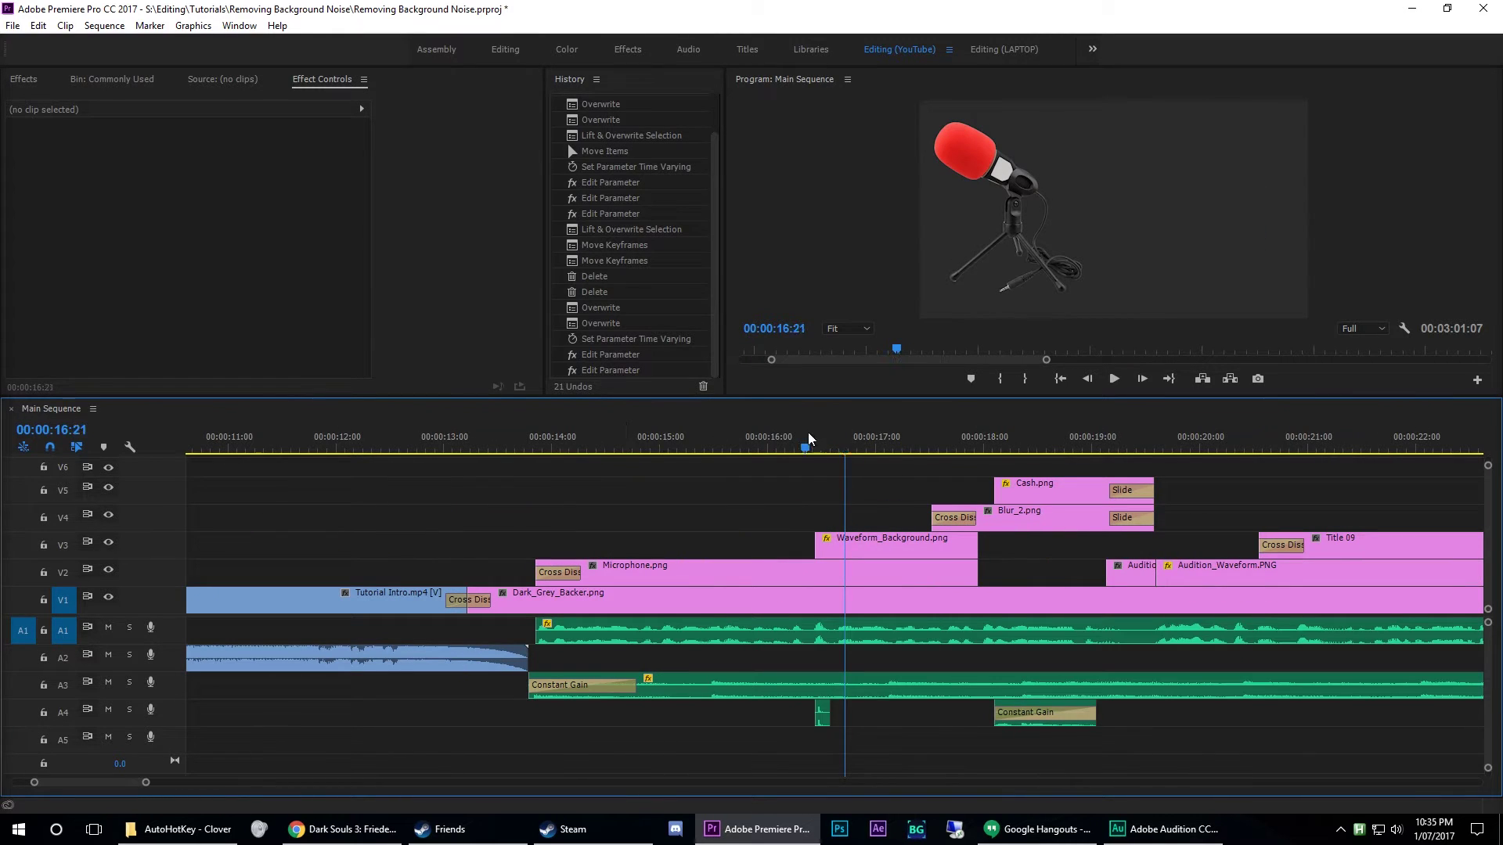
key(space)
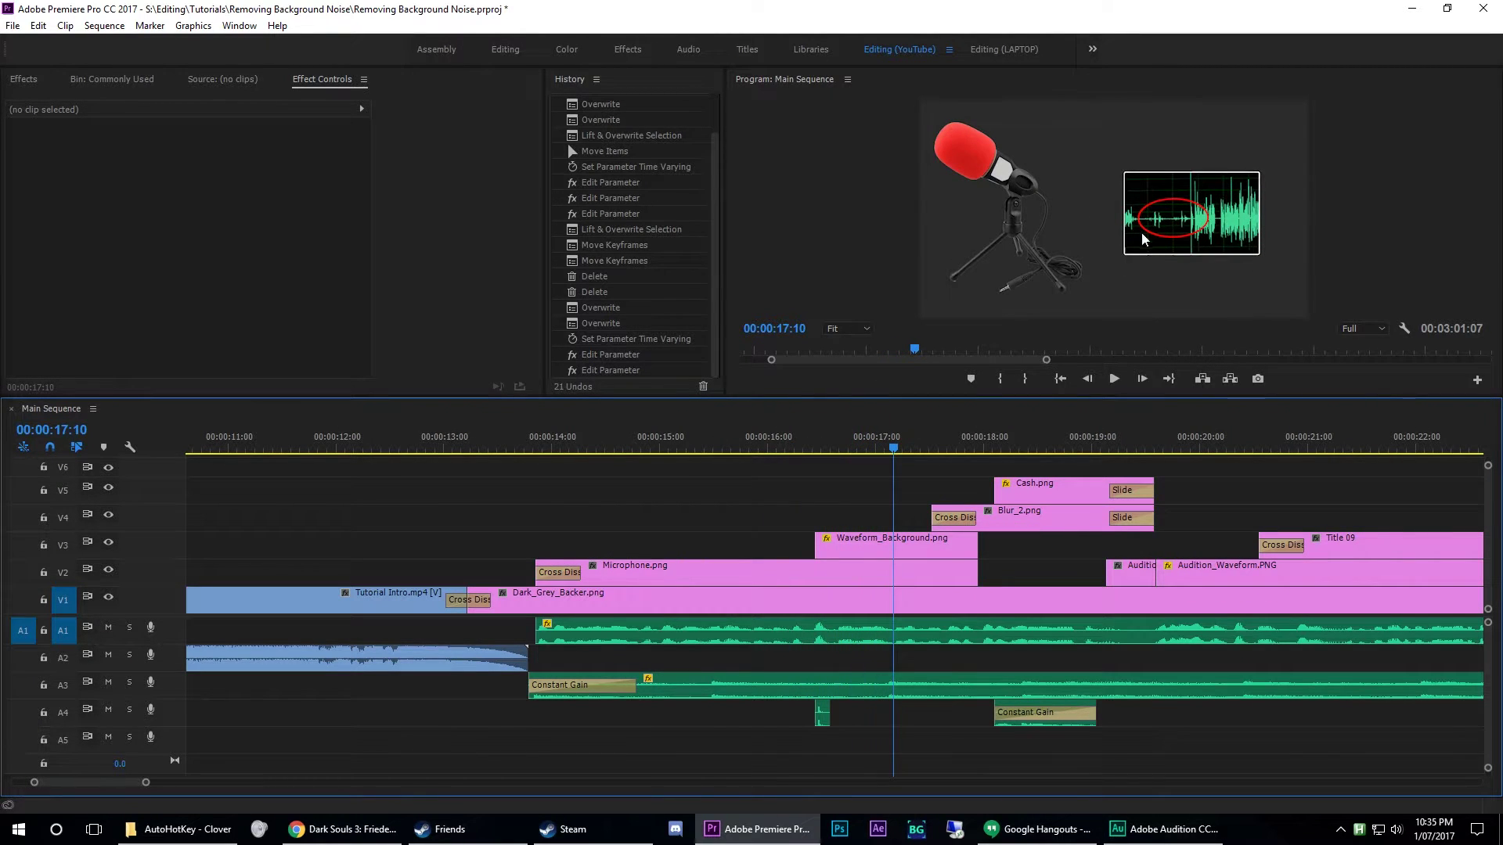
key(minus)
key(minus)
key(minus)
key(minus)
key(minus)
key(minus)
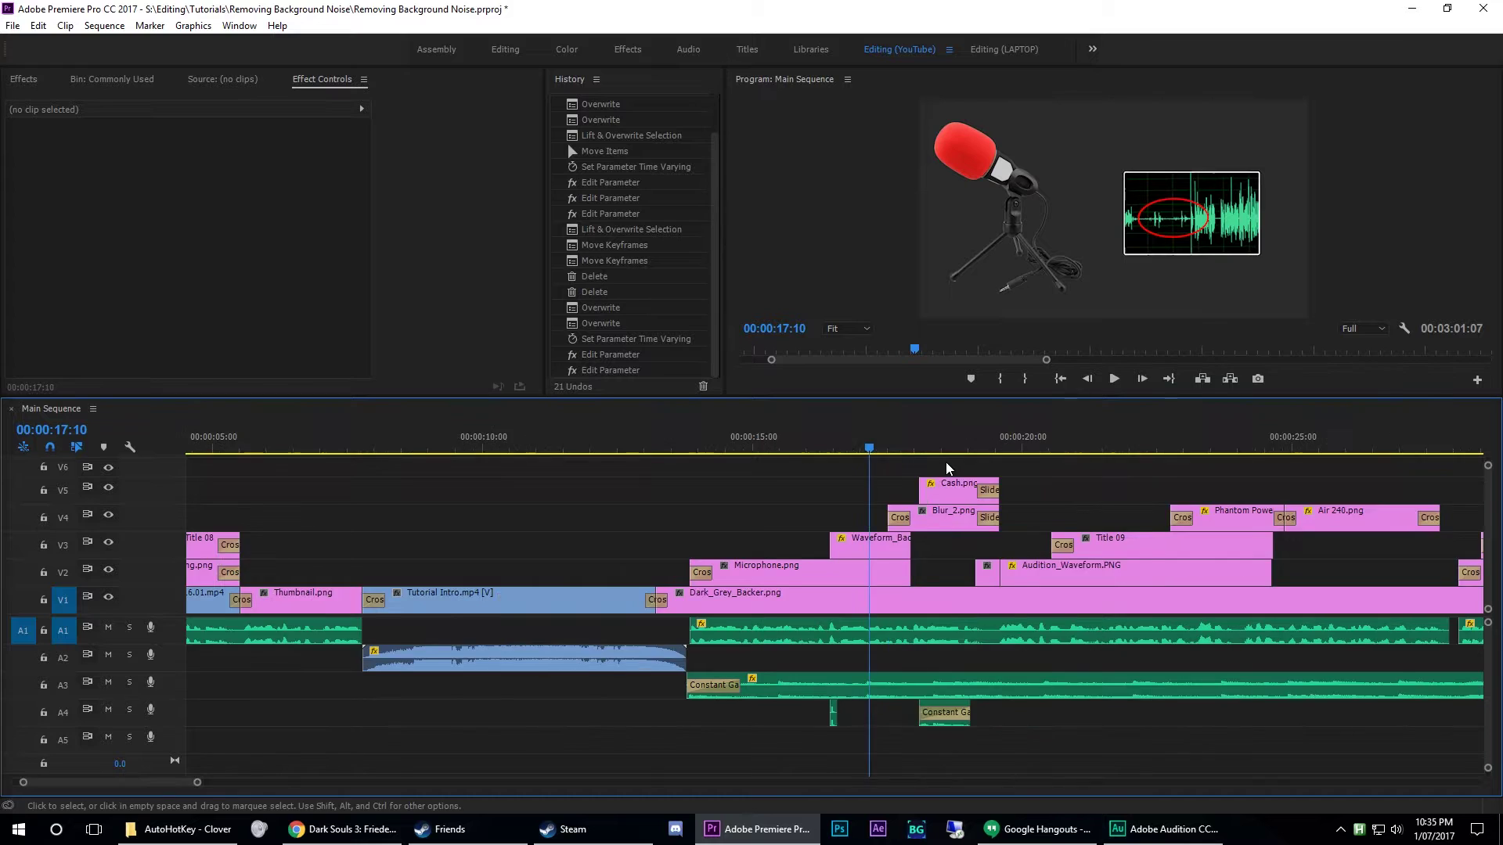
click(456, 446)
click(462, 446)
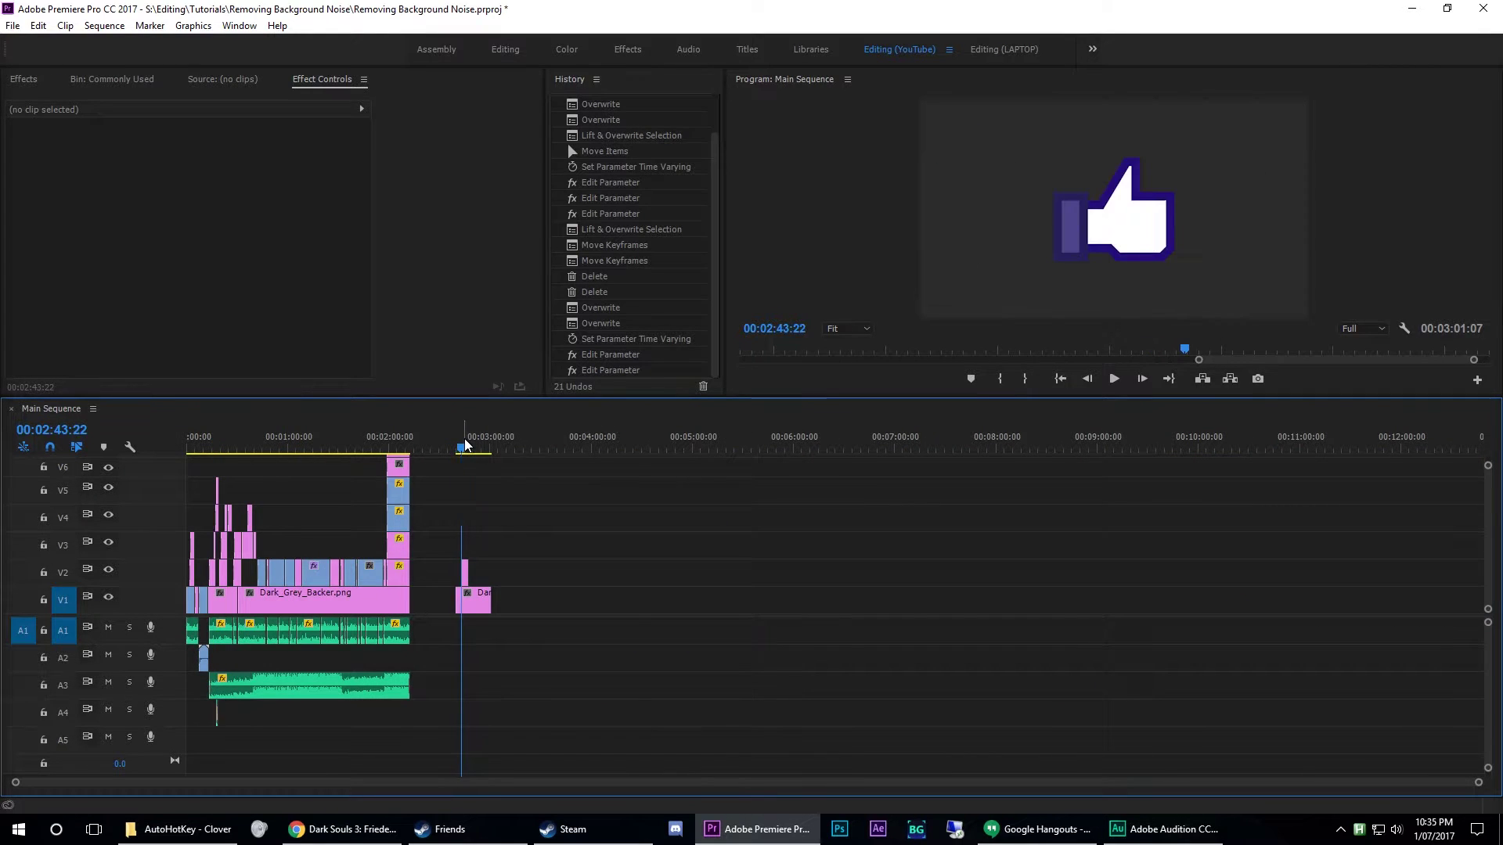
Move the Pop! Sound Effect clip to start at 00:02:43:01, the 110 Scale peak
key(equal)
key(equal)
key(equal)
key(equal)
key(equal)
drag(829, 460, 658, 452)
key(d)
key(Right)
key(Right)
key(Right)
key(Right)
key(Right)
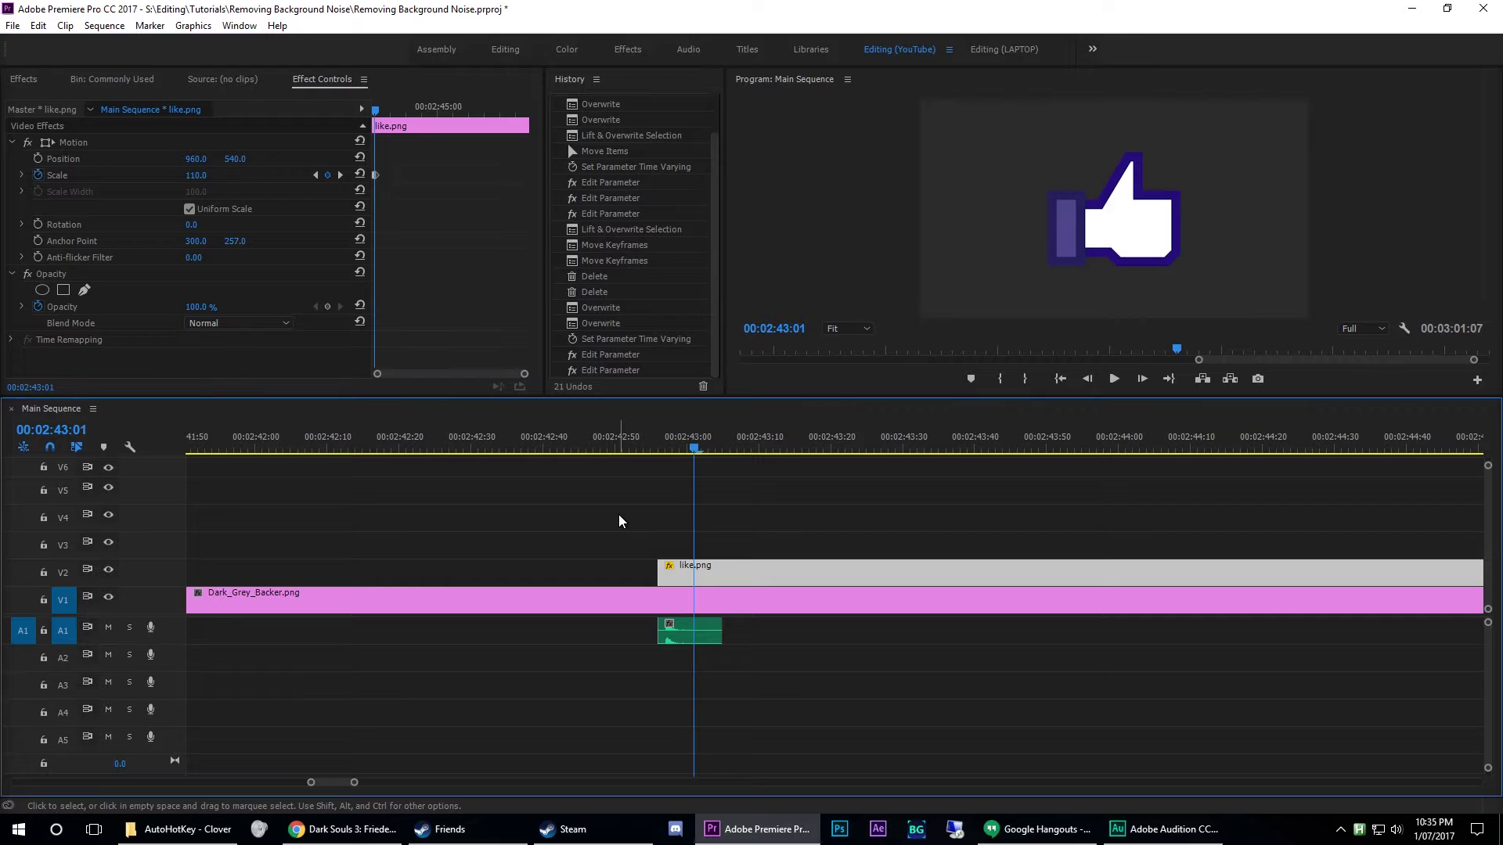
drag(672, 632, 719, 438)
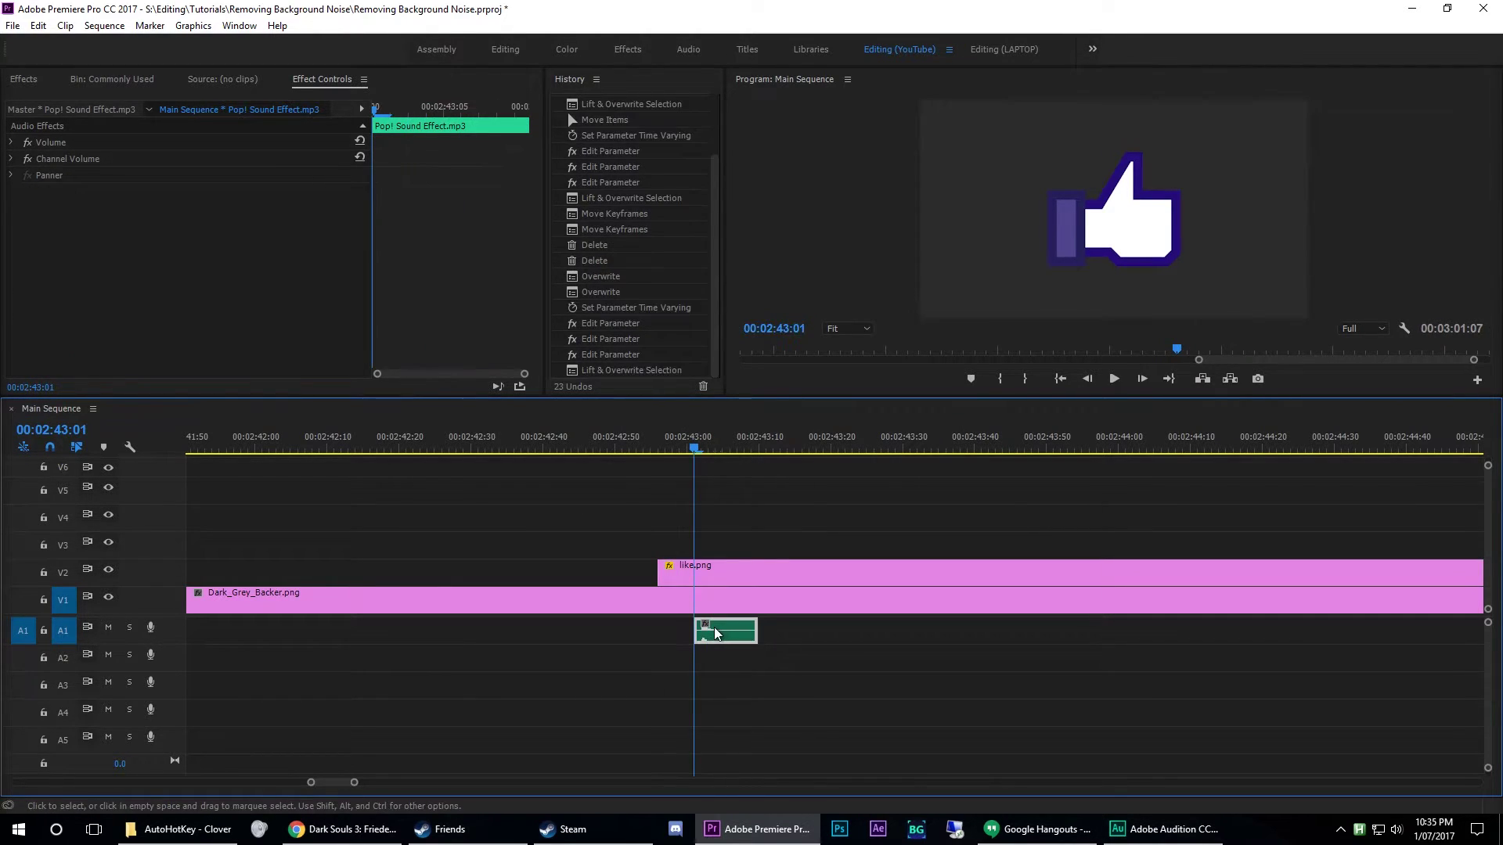
Shift the pop sound clip on A1 one frame earlier
click(704, 448)
key(equal)
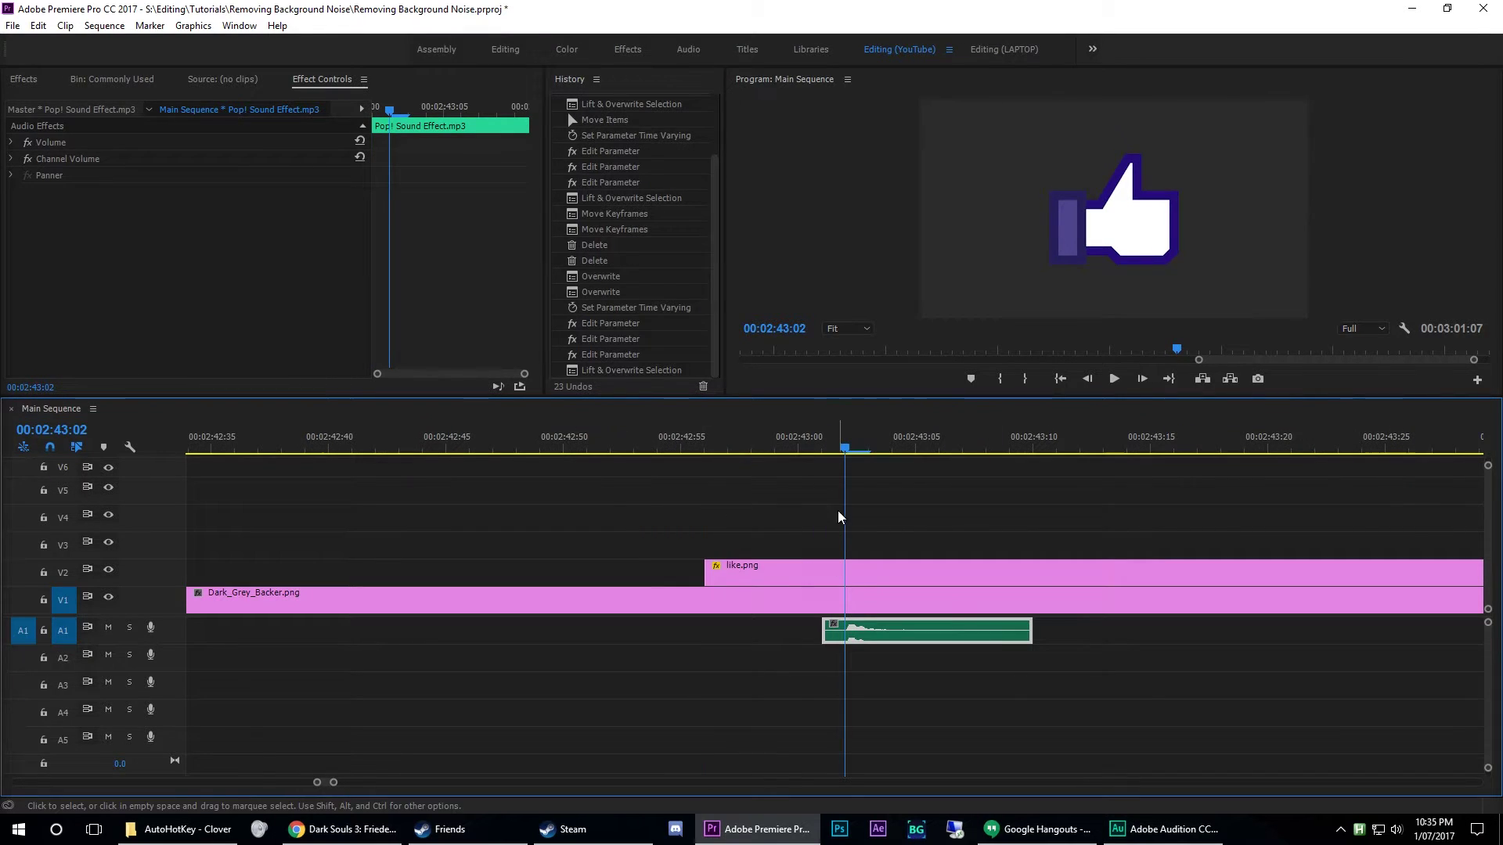
key(Left)
drag(857, 635, 833, 635)
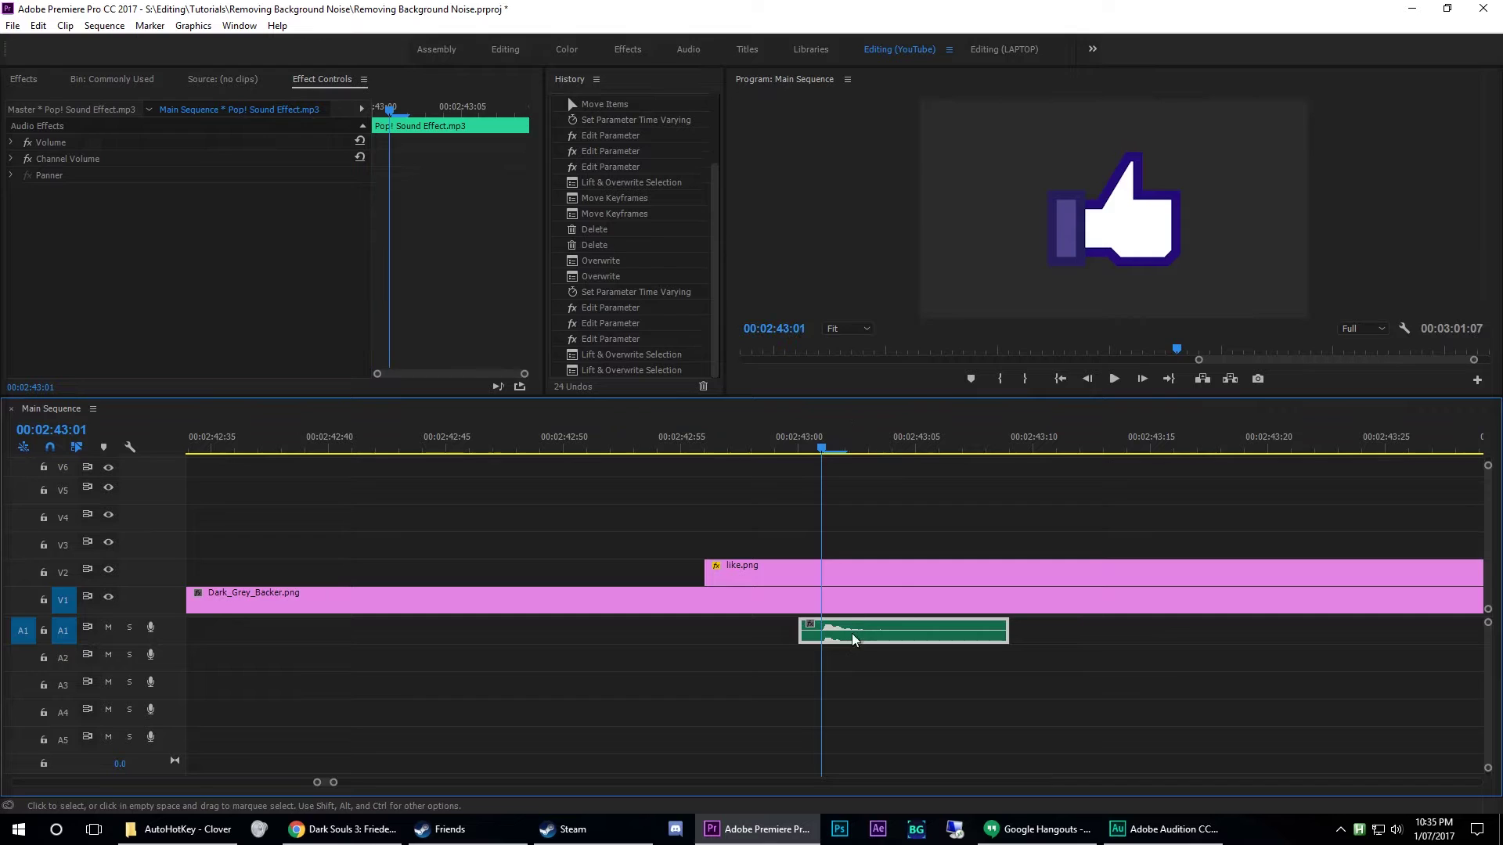
click(835, 488)
Play back the thumbs-up pop with its sound to check the timing
drag(826, 438, 595, 497)
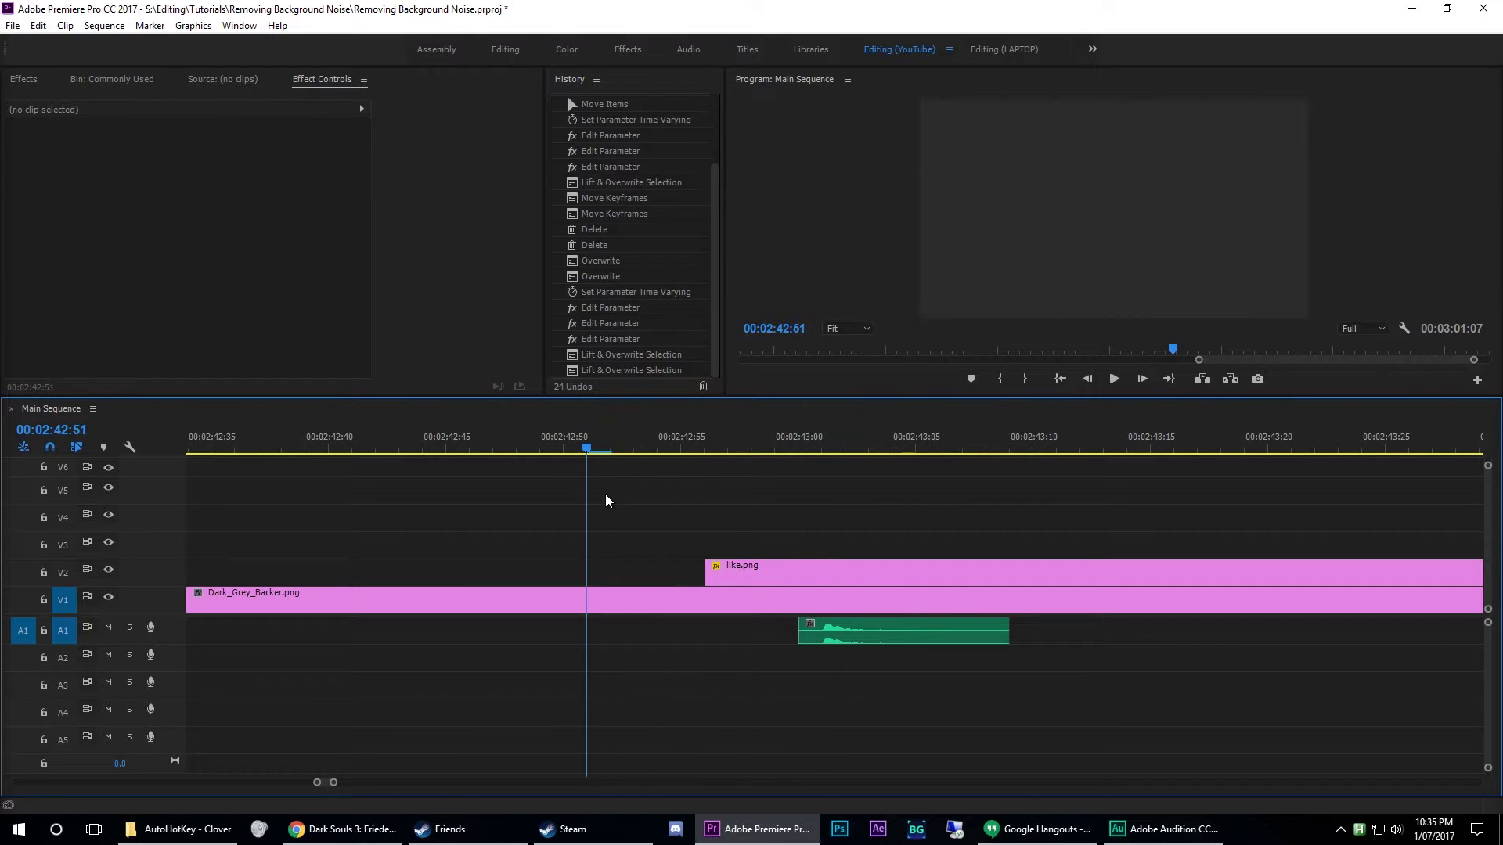
key(space)
key(minus)
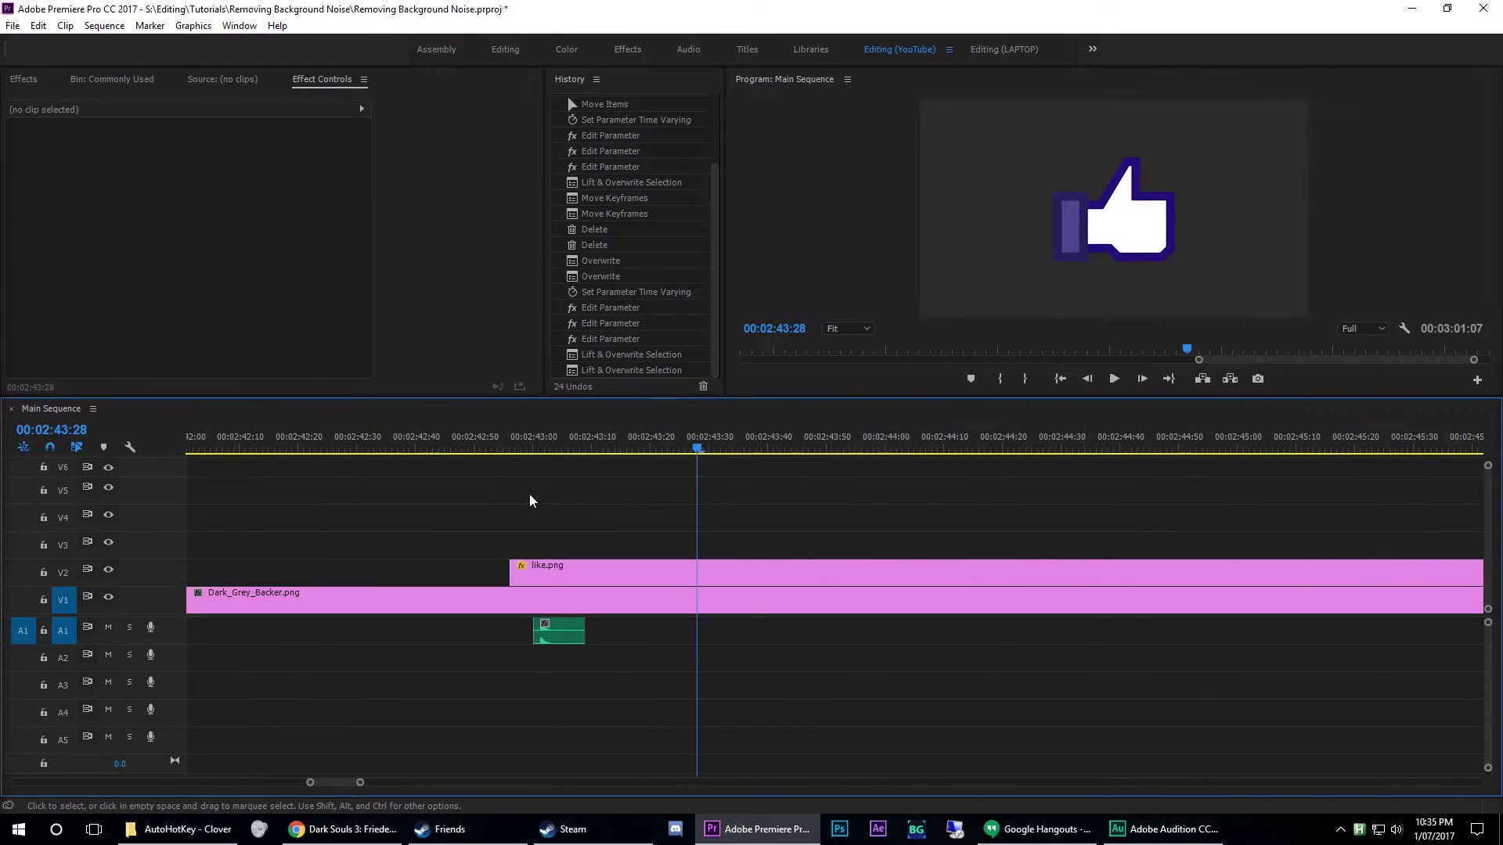
click(554, 438)
click(491, 439)
key(space)
click(467, 442)
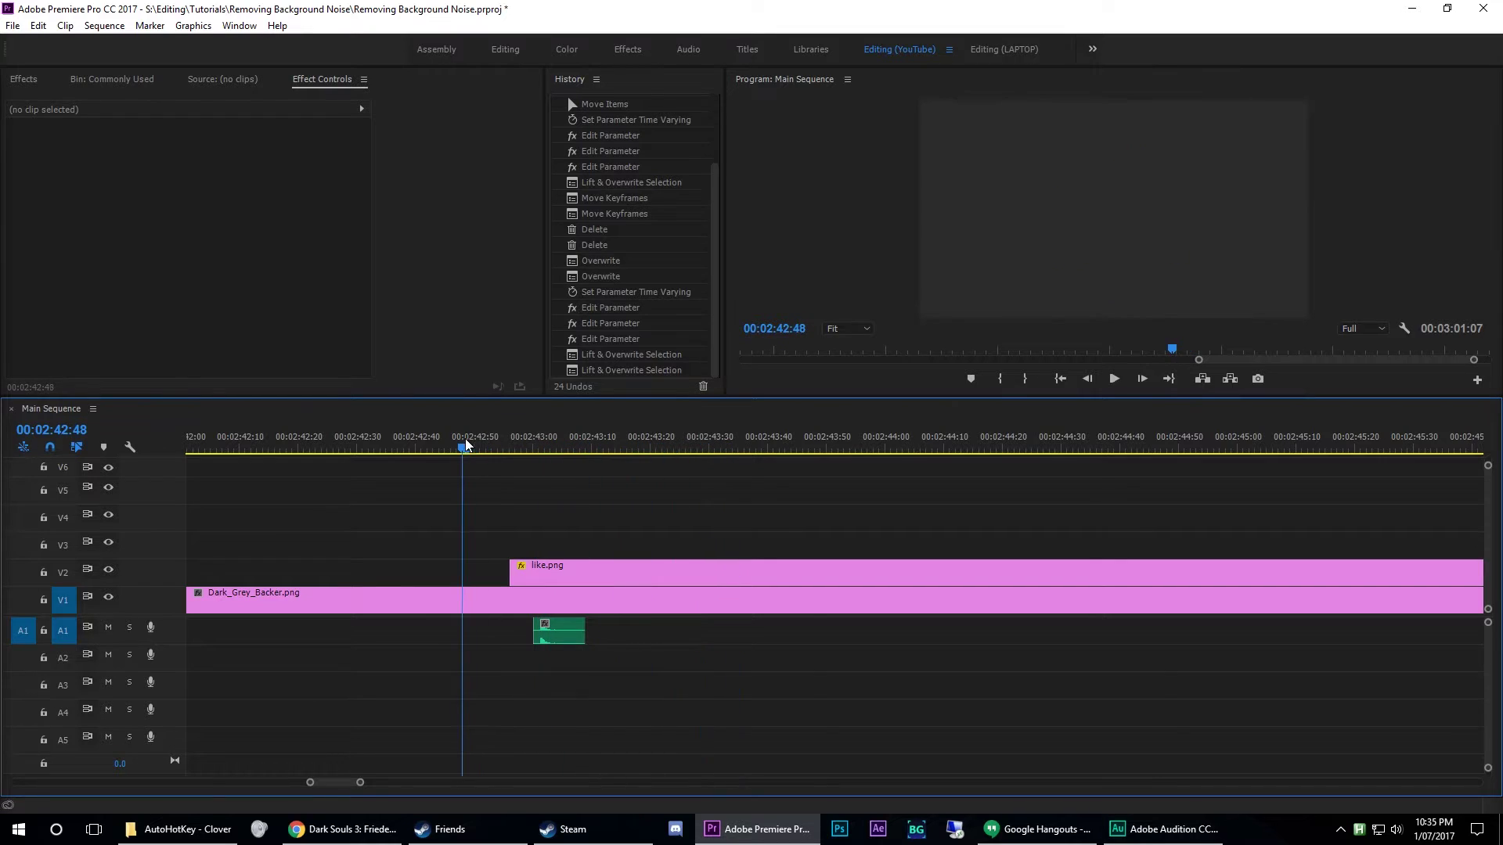
click(510, 443)
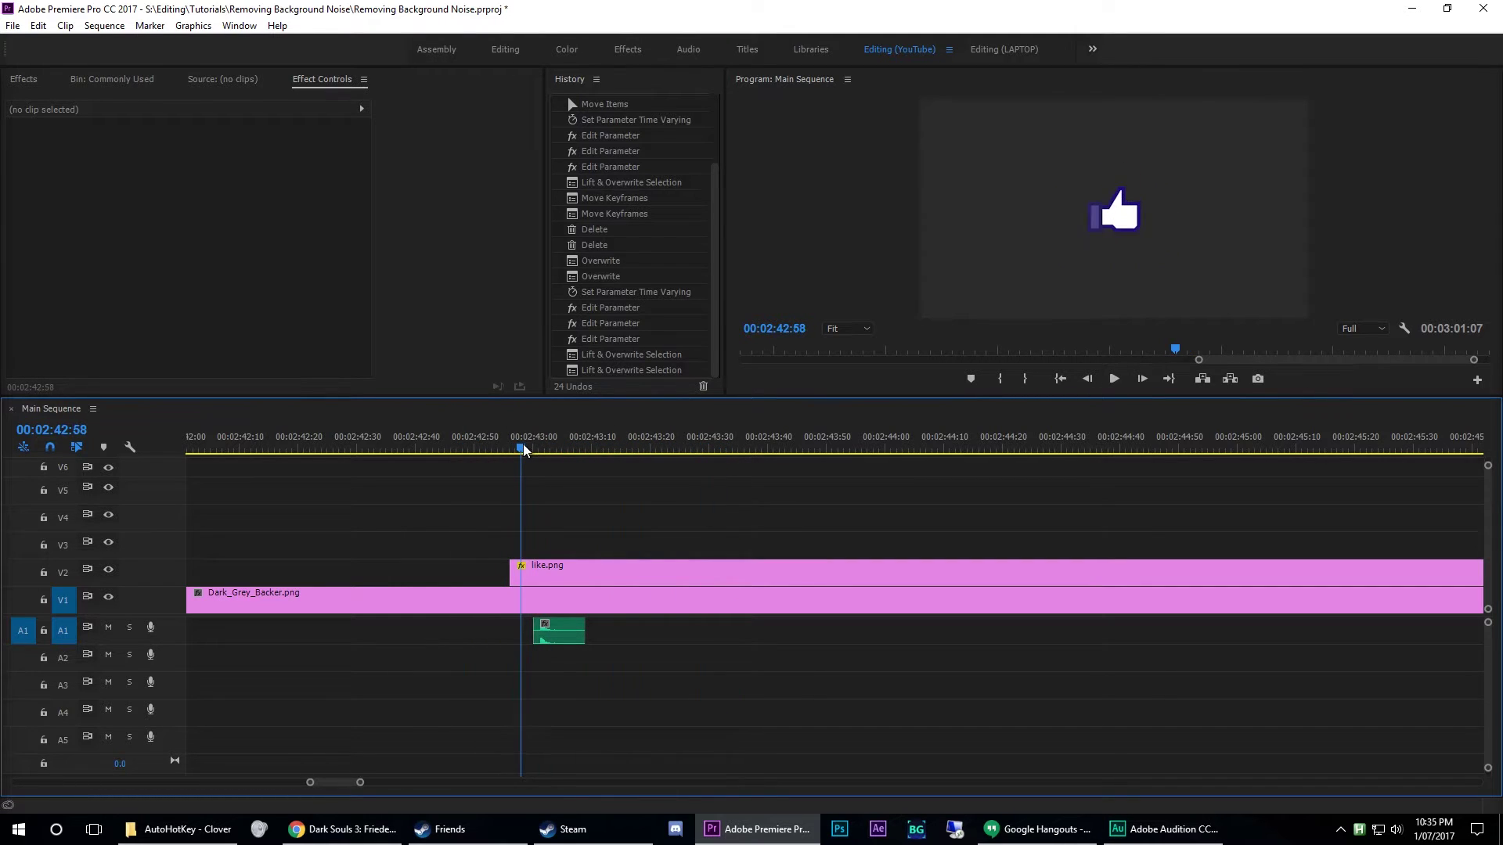
Set like.png's first Scale keyframe to Ease In and play back the result
click(548, 576)
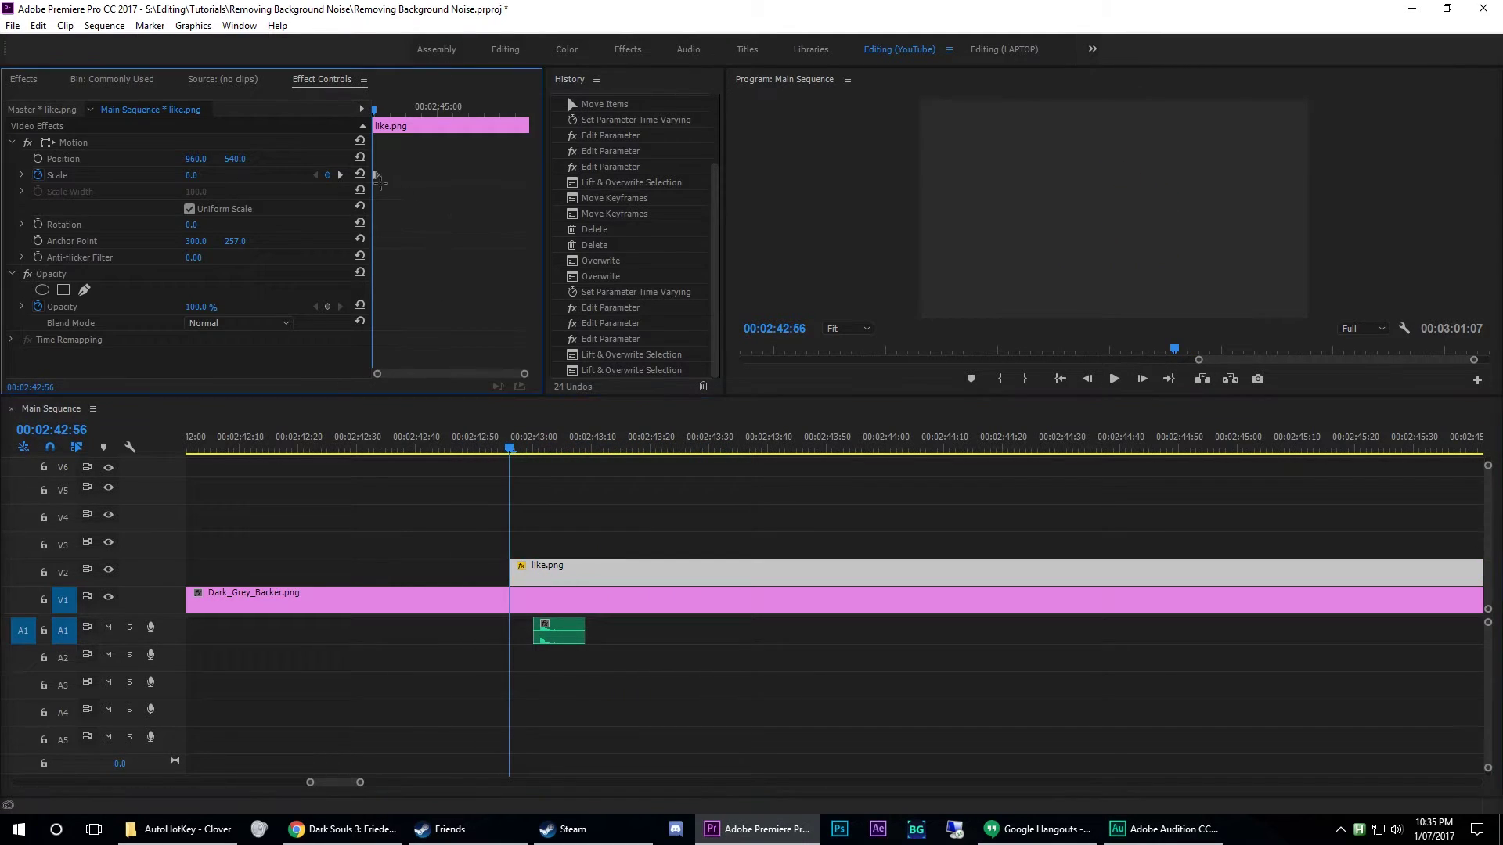
right_click(376, 176)
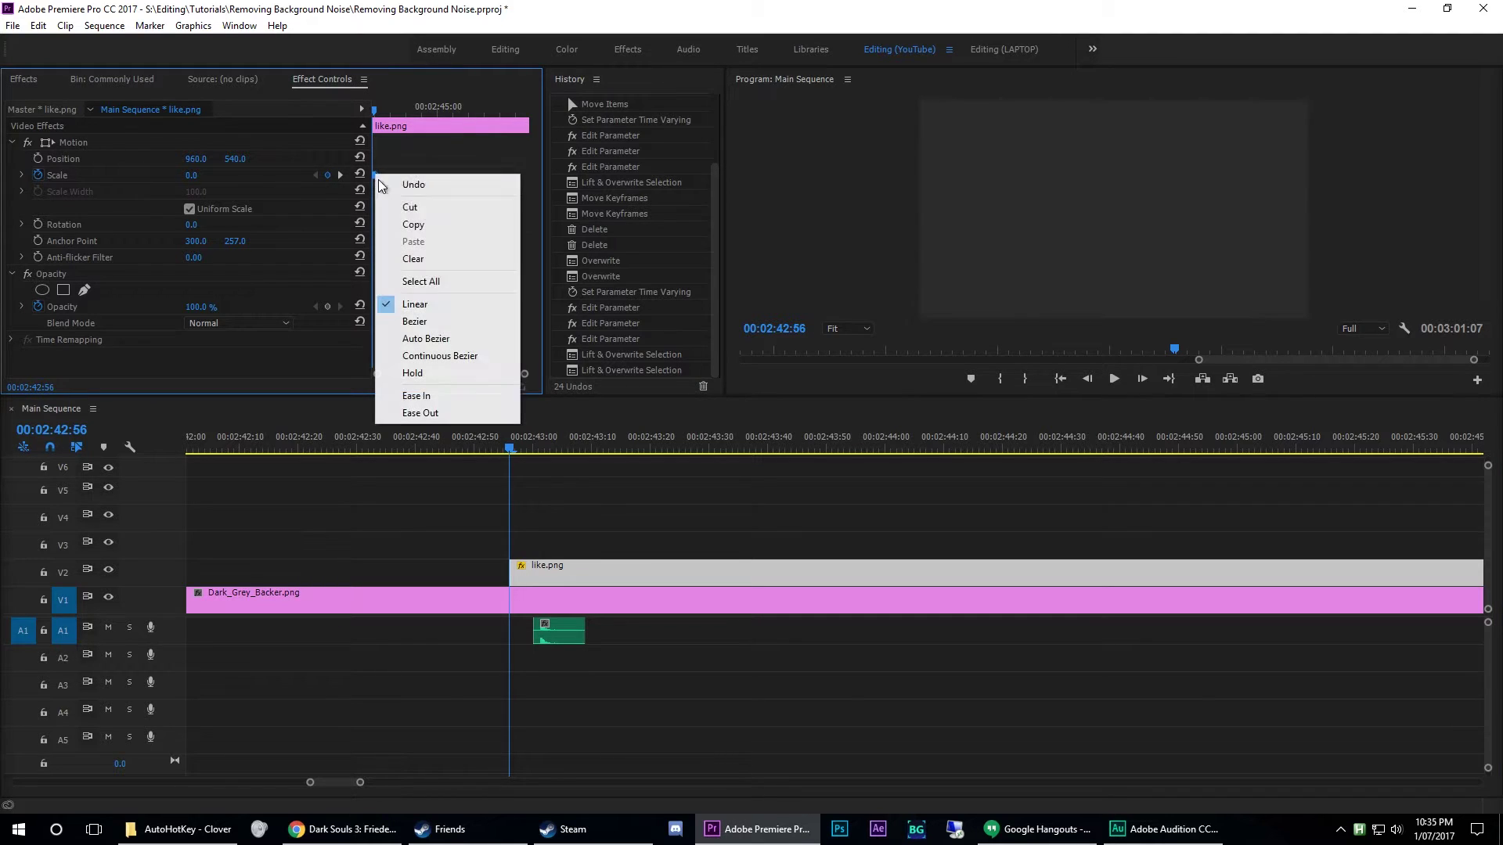
click(469, 397)
click(598, 509)
key(space)
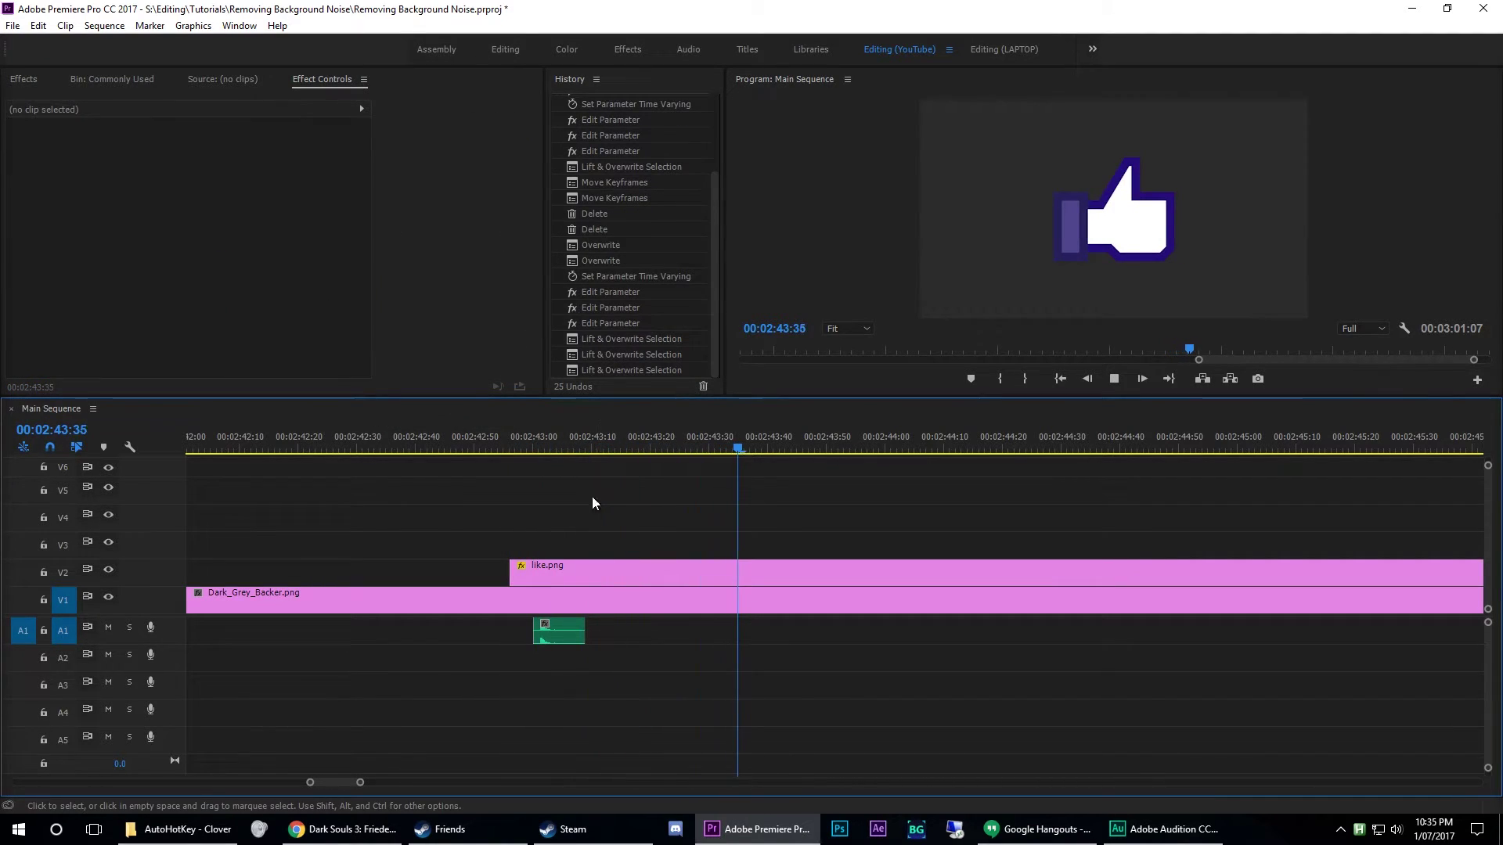
drag(542, 440, 510, 443)
key(space)
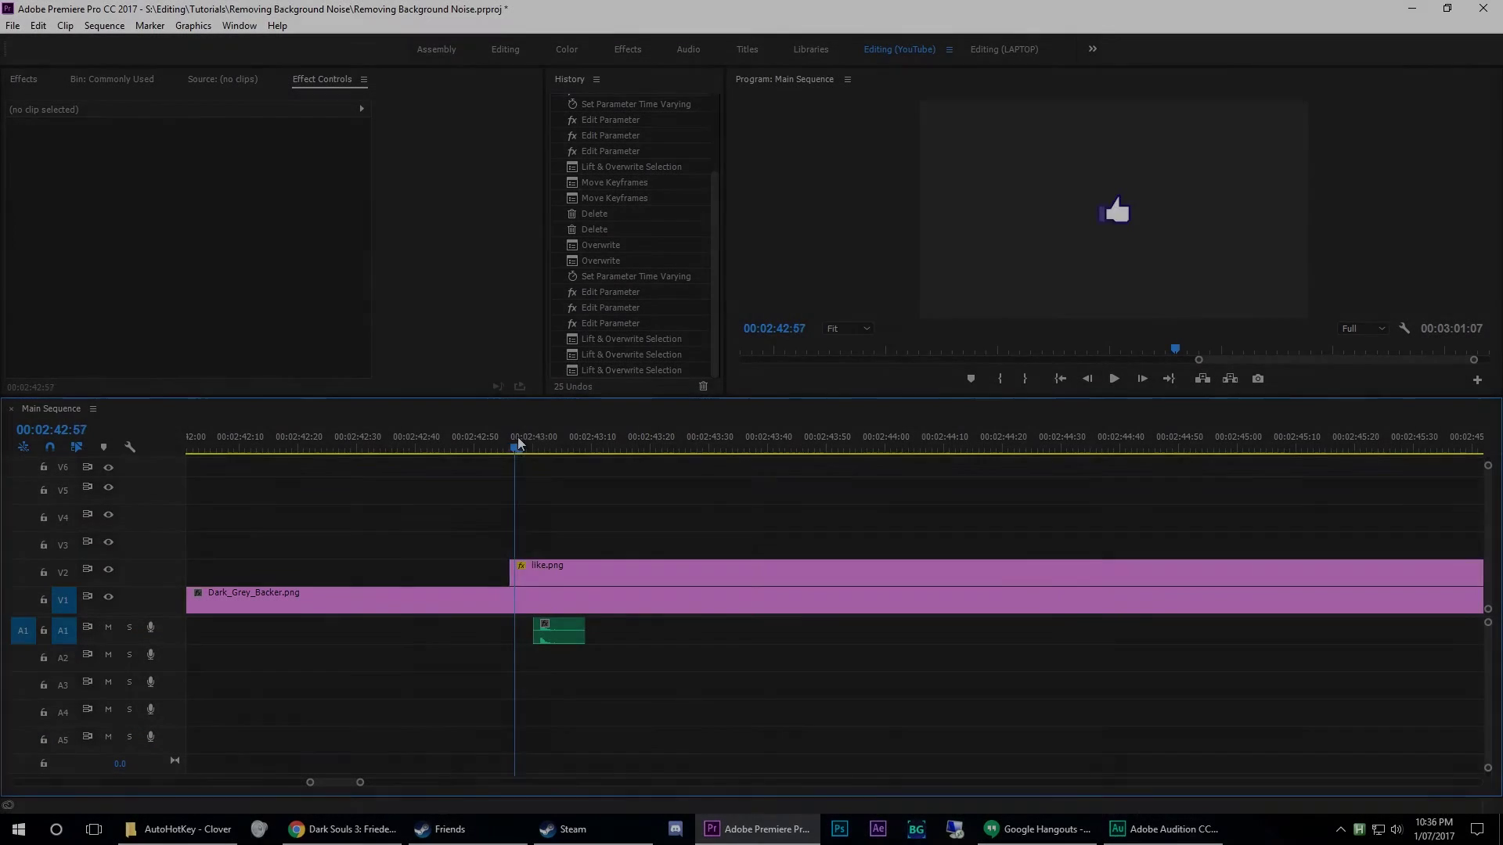
mouse_move(518, 437)
mouse_down()
mouse_move(537, 449)
mouse_move(510, 454)
mouse_up()
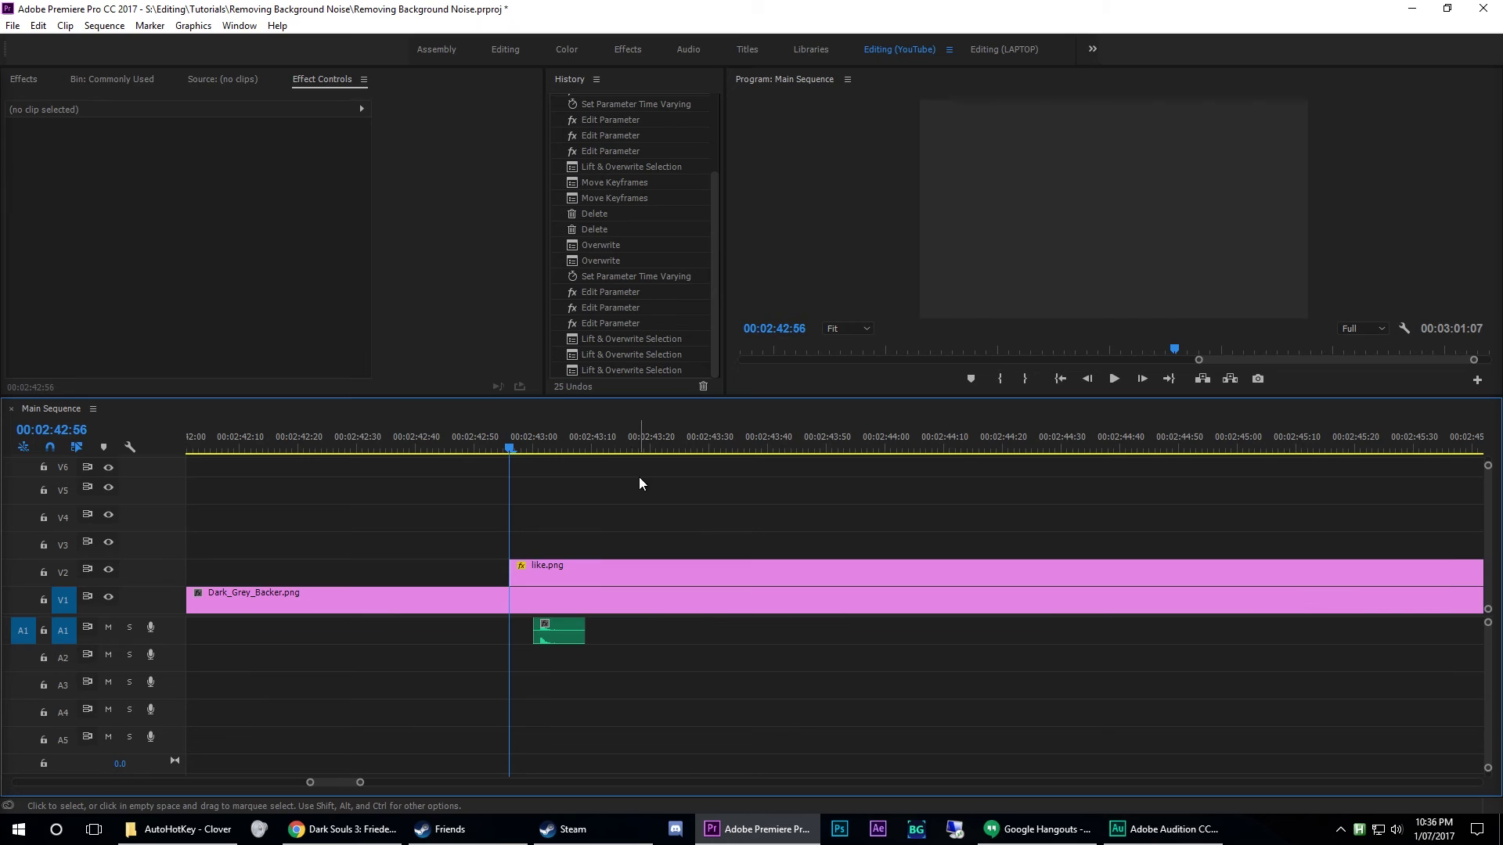
key(minus)
key(minus)
key(minus)
key(minus)
key(minus)
key(minus)
drag(418, 442, 299, 449)
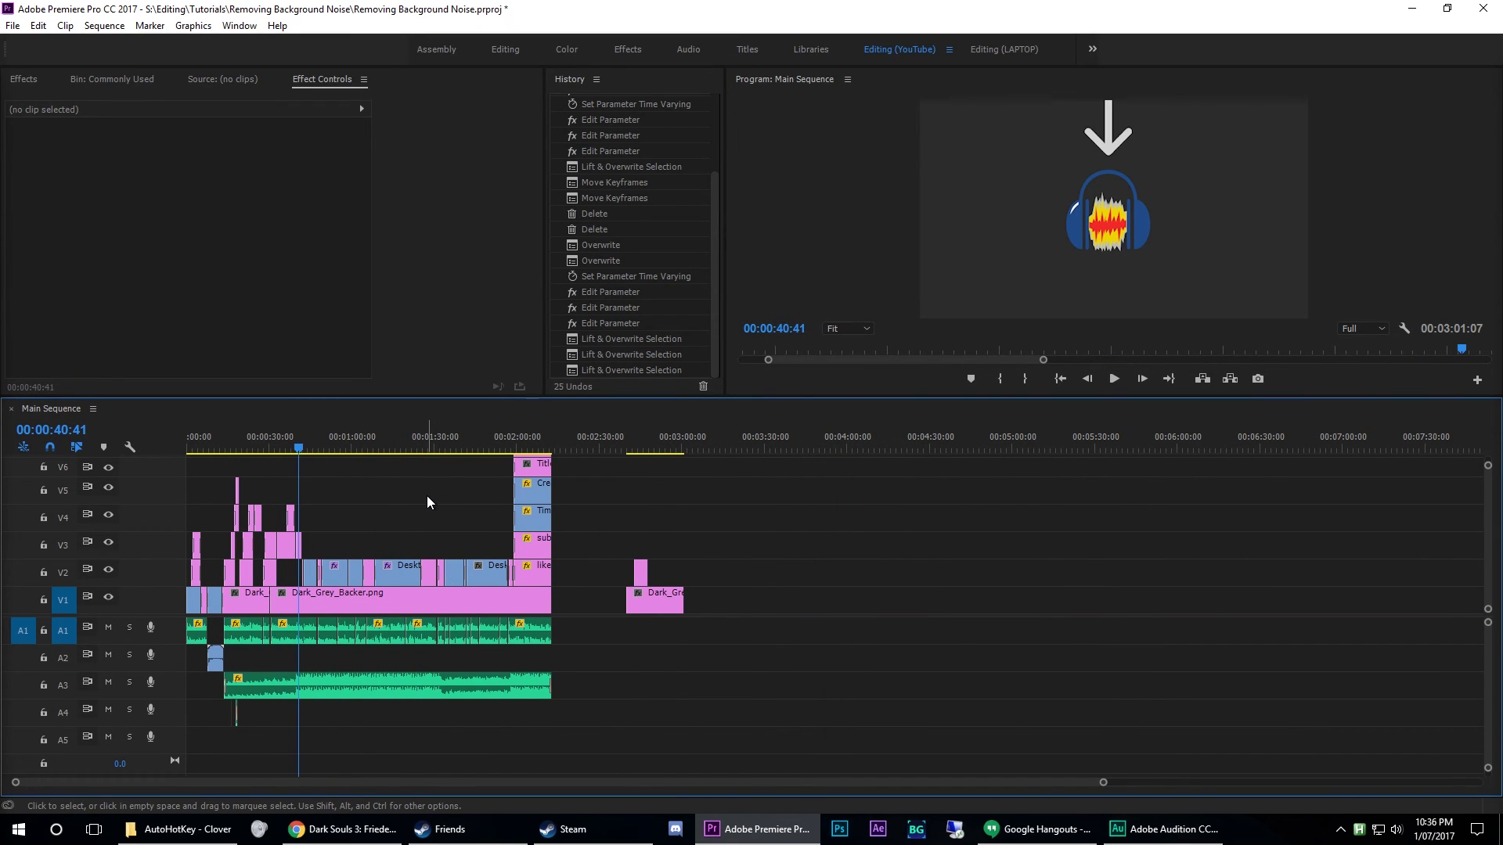